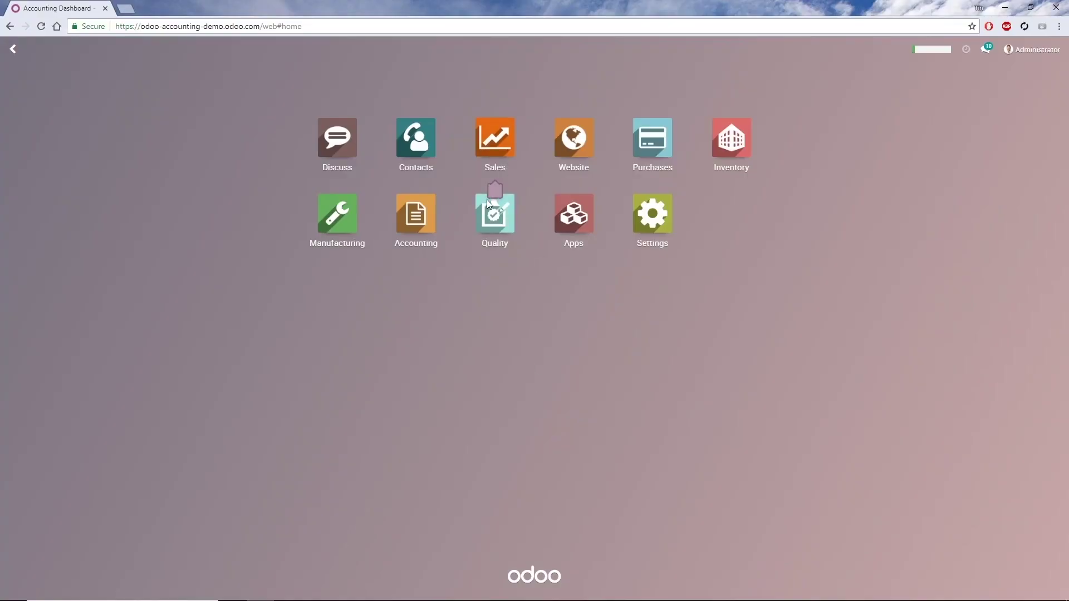
Open the Wells Fargo # 1360 journal settings and view its Bank Account tab.
{"action": "left_click", "coordinate": [422, 212]}
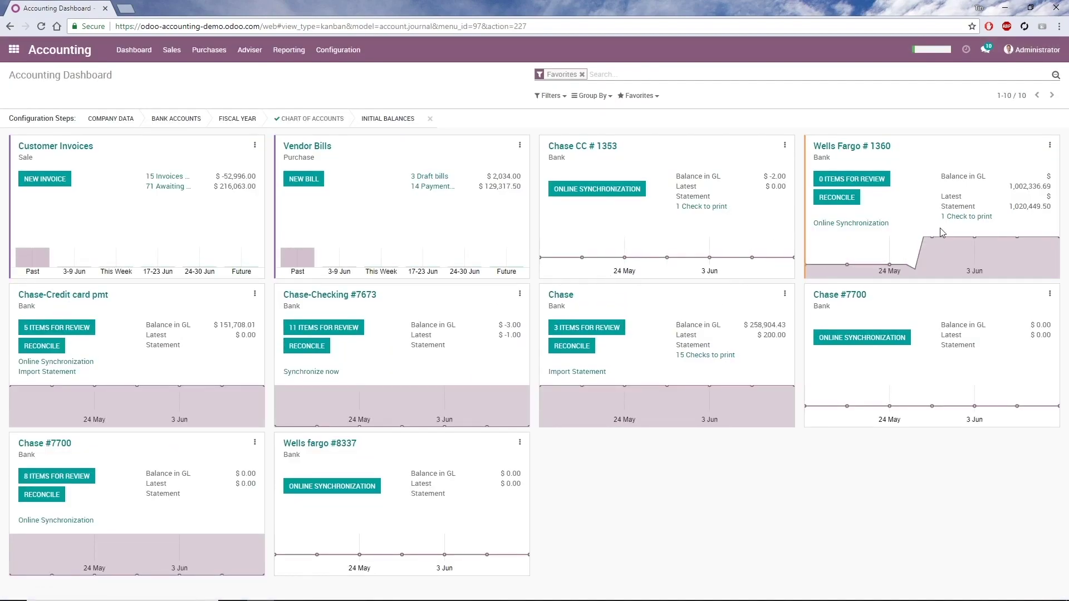
{"action": "left_click", "coordinate": [1049, 146]}
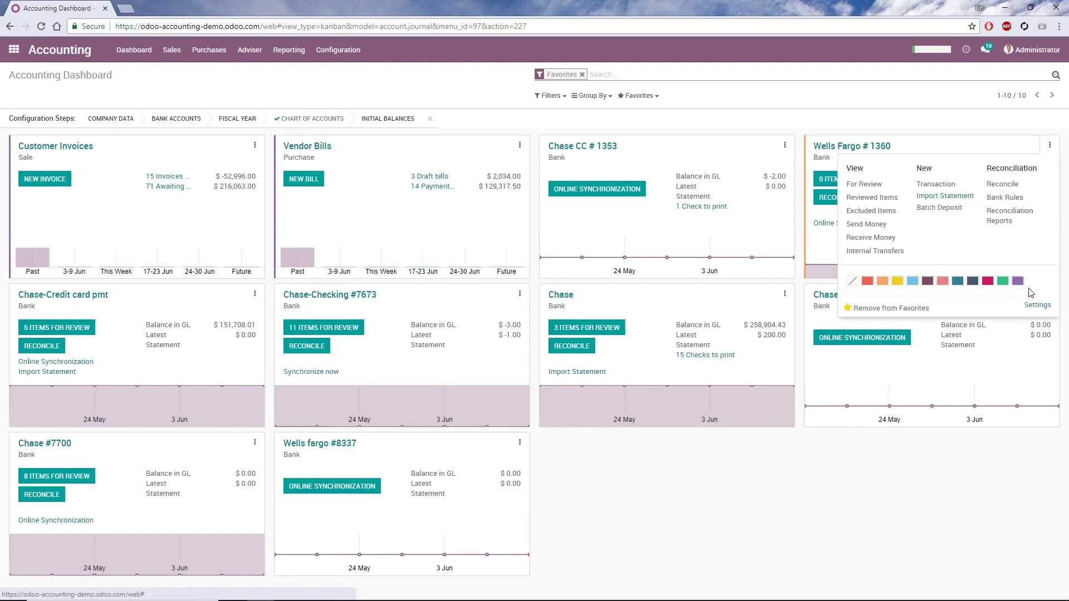
{"action": "left_click", "coordinate": [1038, 306]}
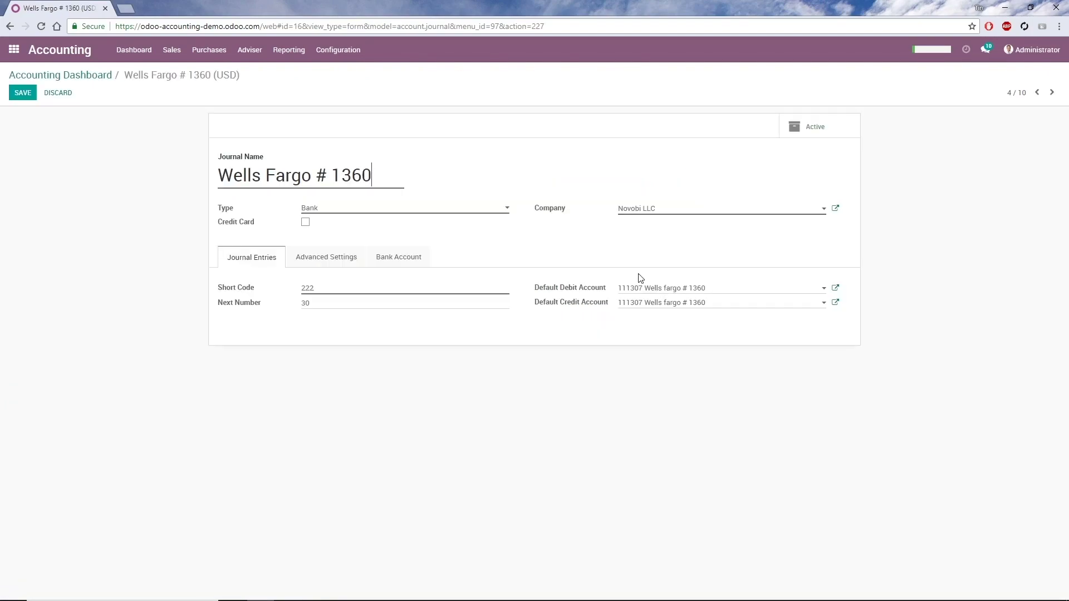
{"action": "left_click", "coordinate": [319, 261]}
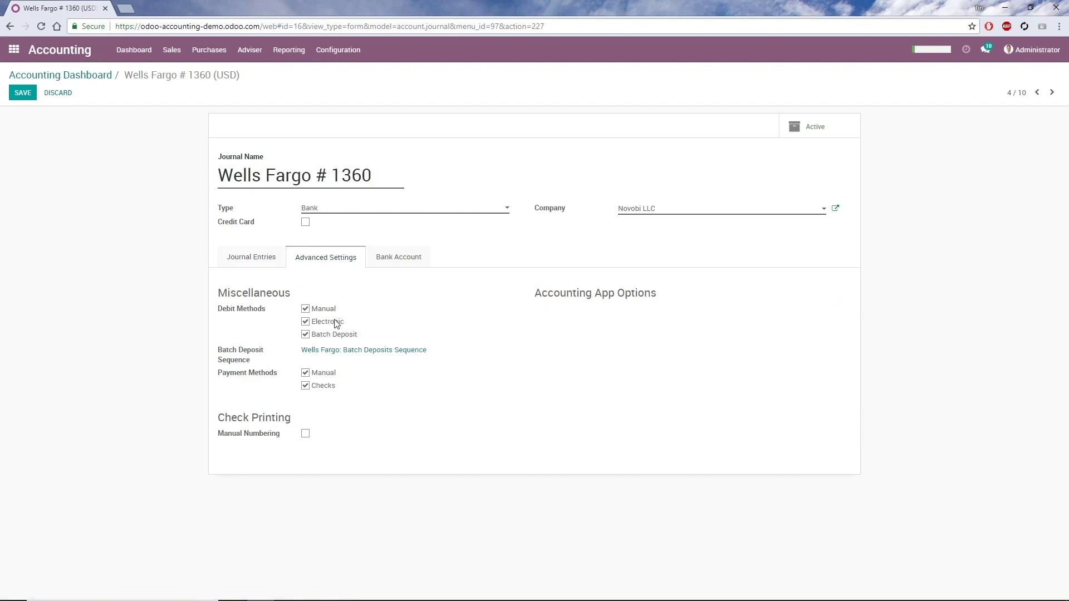
{"action": "left_click", "coordinate": [404, 258]}
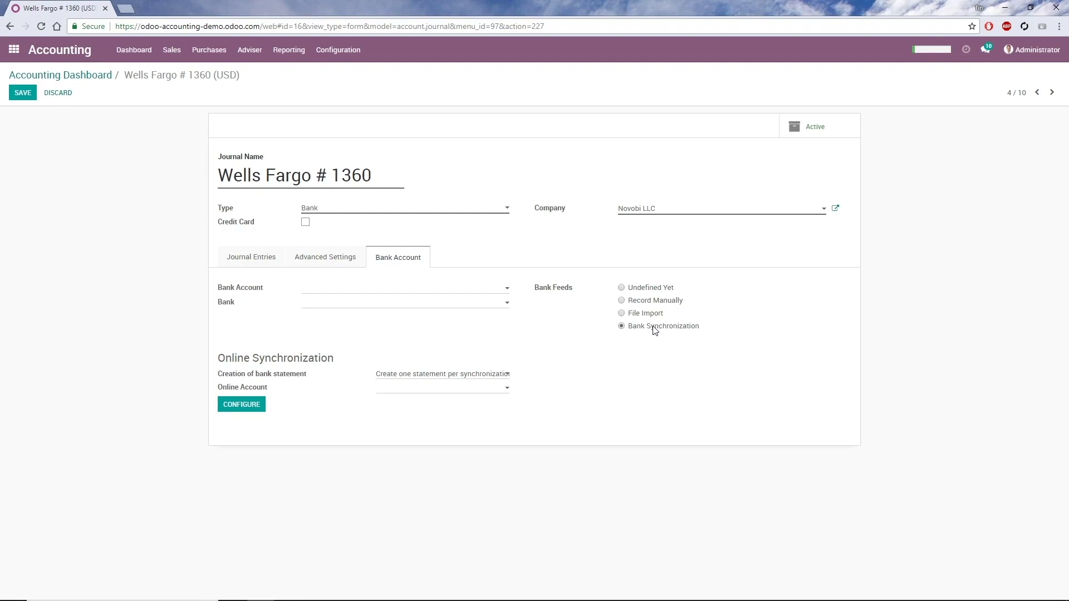
Search supported banks for 'wells fargo' and choose Wells Fargo for online synchronization.
{"action": "left_click", "coordinate": [252, 405]}
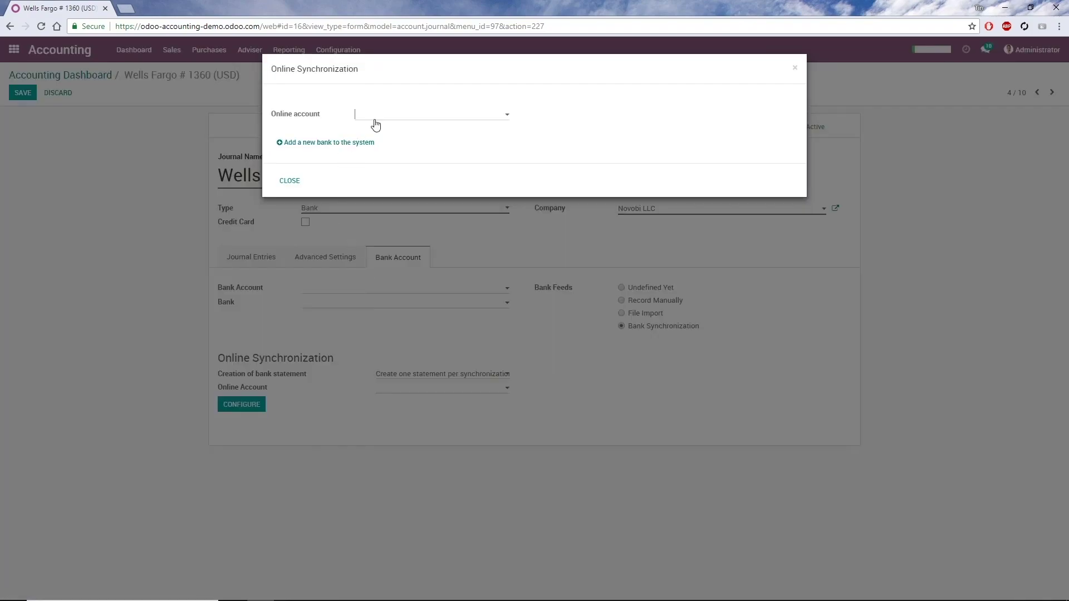
{"action": "type", "text": "wel"}
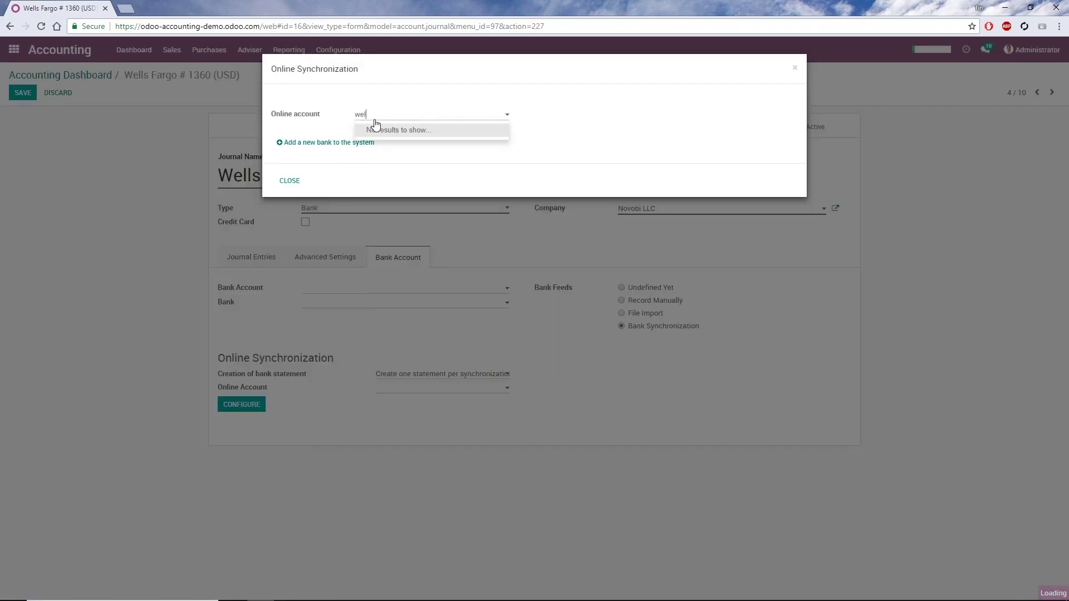
{"action": "type", "text": "l"}
{"action": "left_click", "coordinate": [320, 142]}
{"action": "type", "text": "wells gf"}
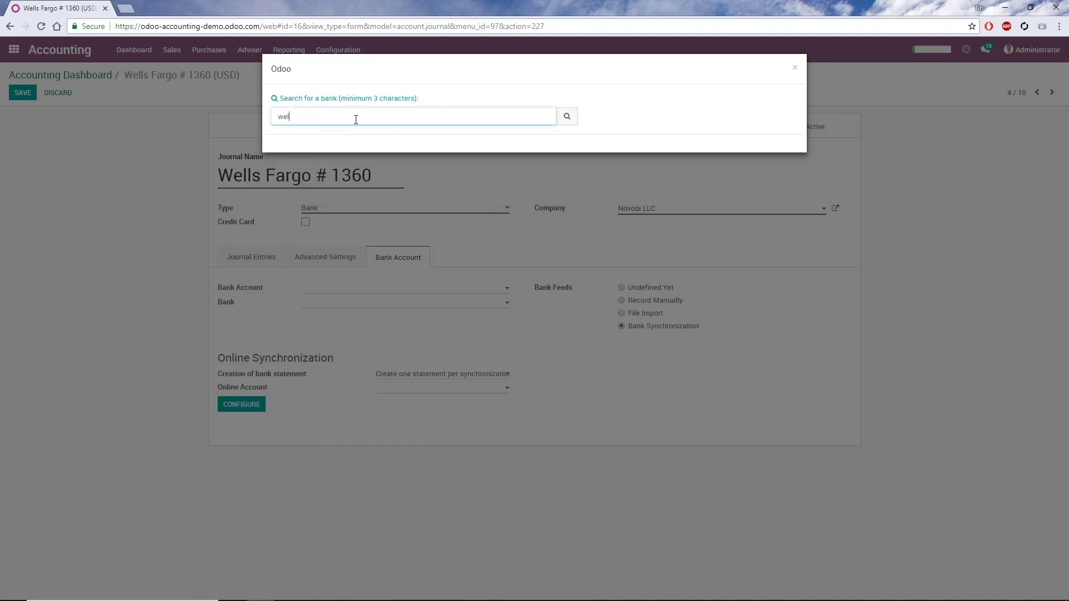
{"action": "key", "text": "BackSpace"}
{"action": "key", "text": "BackSpace"}
{"action": "type", "text": "fargo"}
{"action": "key", "text": "Return"}
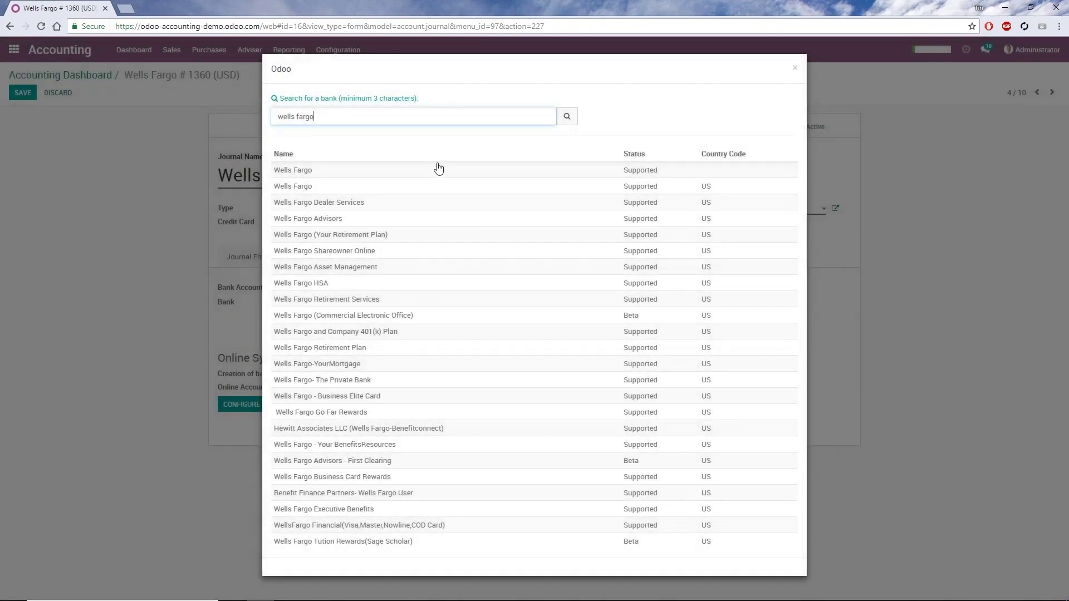
{"action": "left_click", "coordinate": [401, 172]}
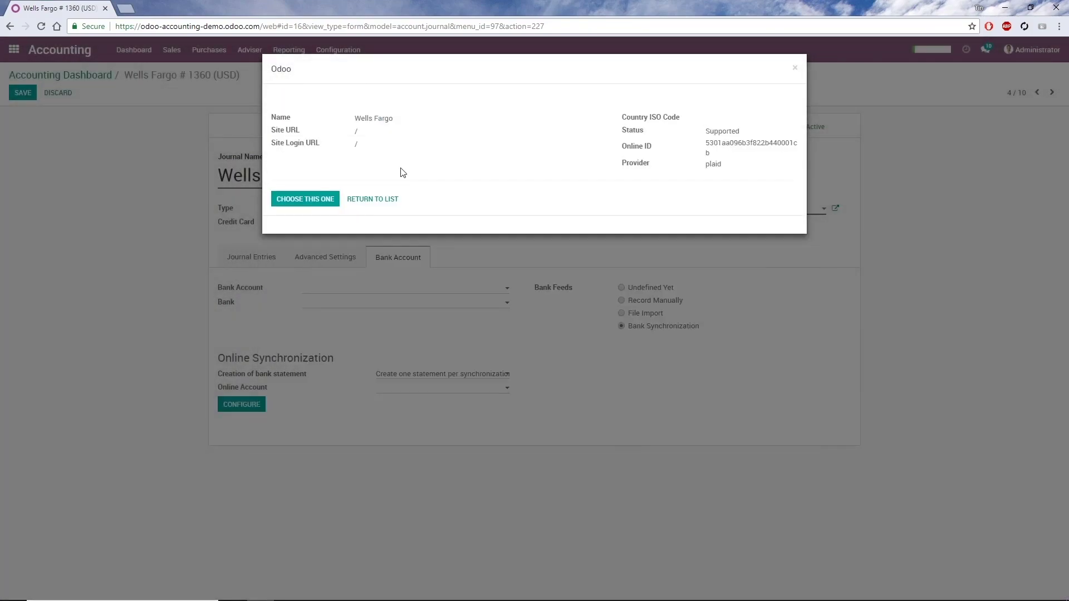
{"action": "left_click", "coordinate": [313, 202]}
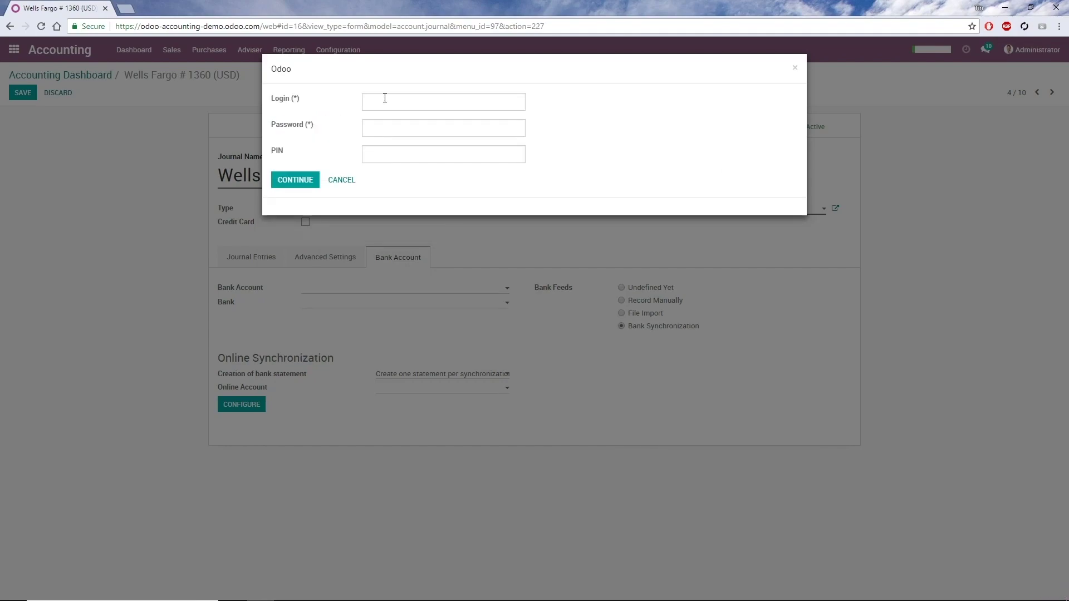
Cancel the bank login and attach AccountHistorytesting05012018-one-column.csv as a Wells Fargo # 1360 statement import.
{"action": "left_click", "coordinate": [342, 180]}
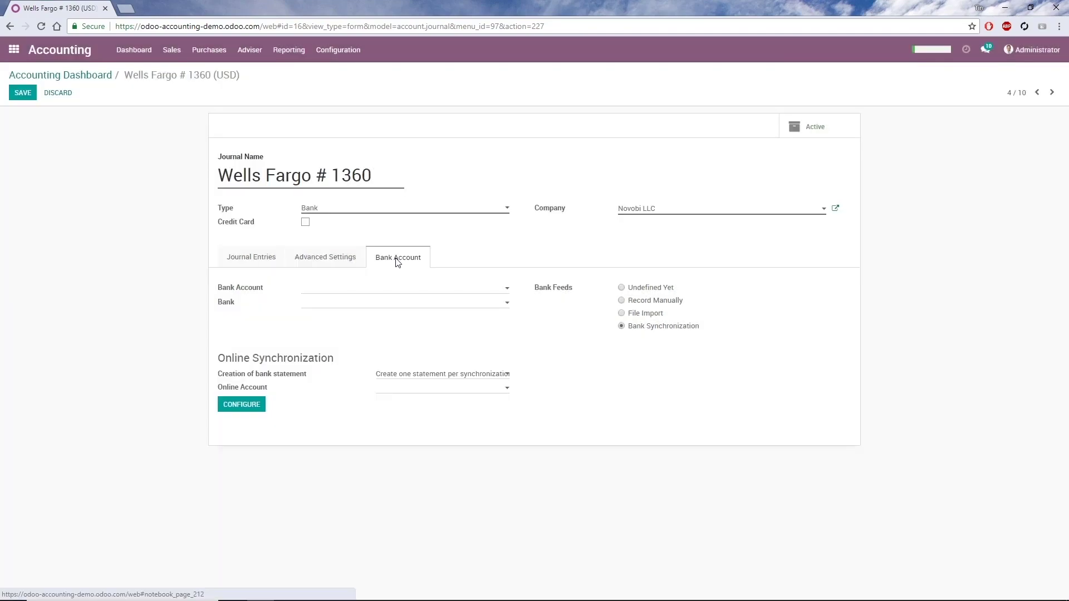
{"action": "left_click", "coordinate": [138, 53]}
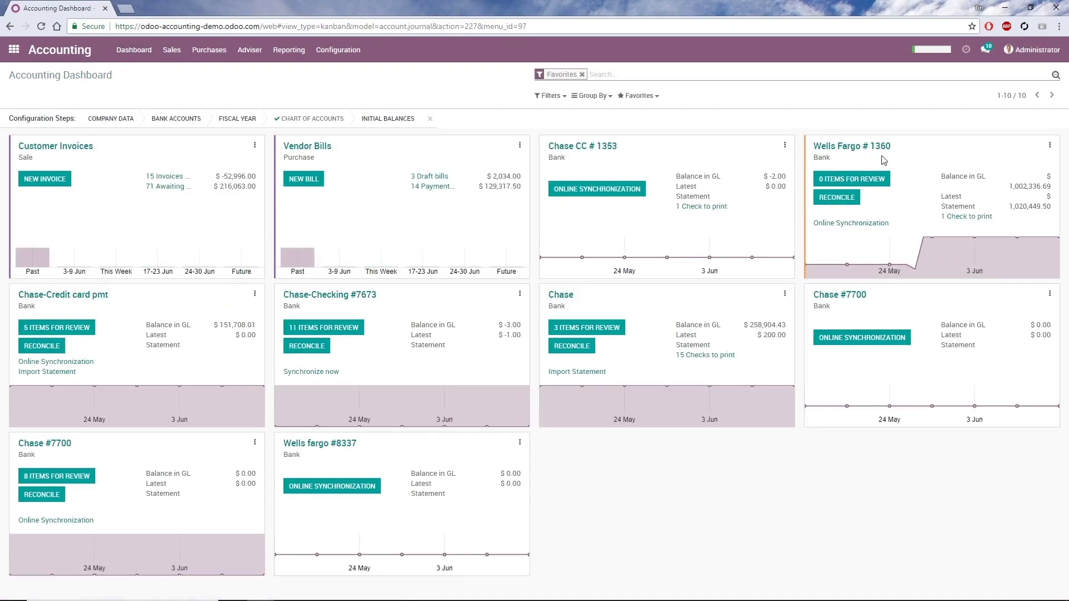
{"action": "left_click", "coordinate": [1050, 146]}
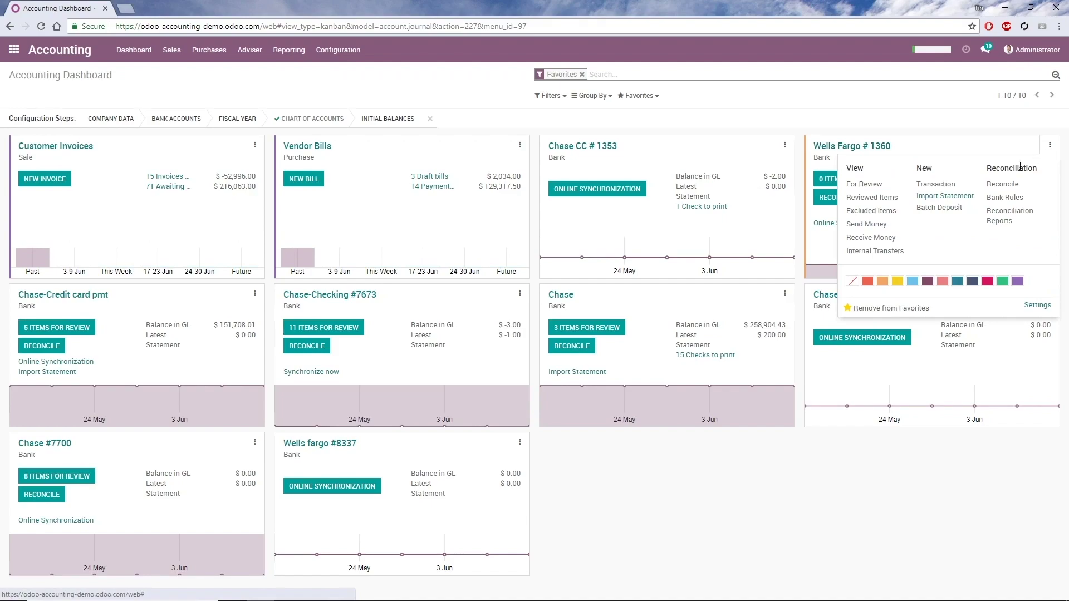
{"action": "left_click", "coordinate": [959, 197]}
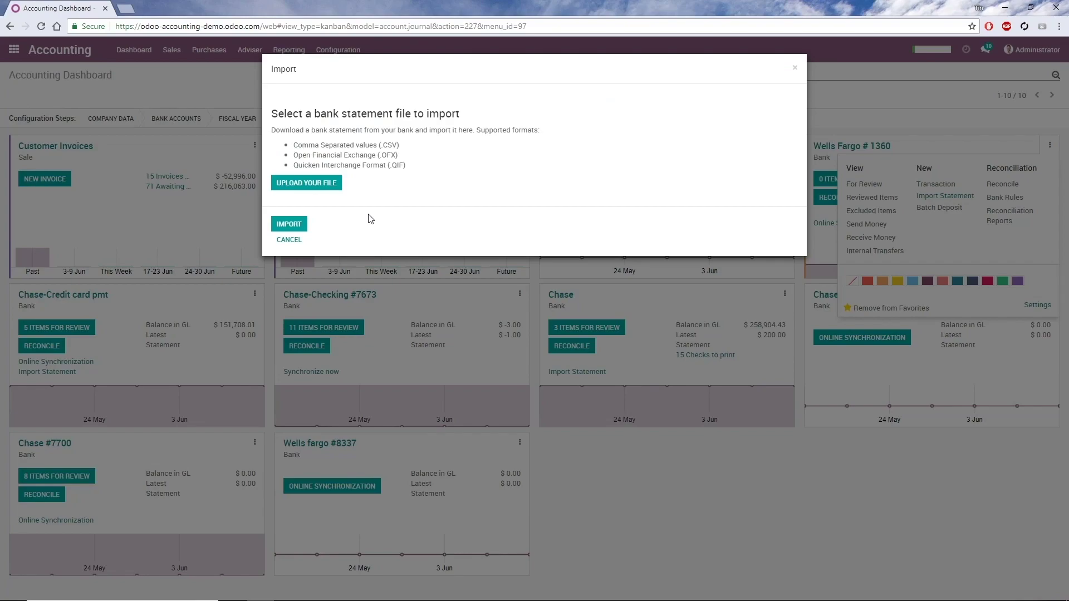
{"action": "left_click", "coordinate": [335, 186]}
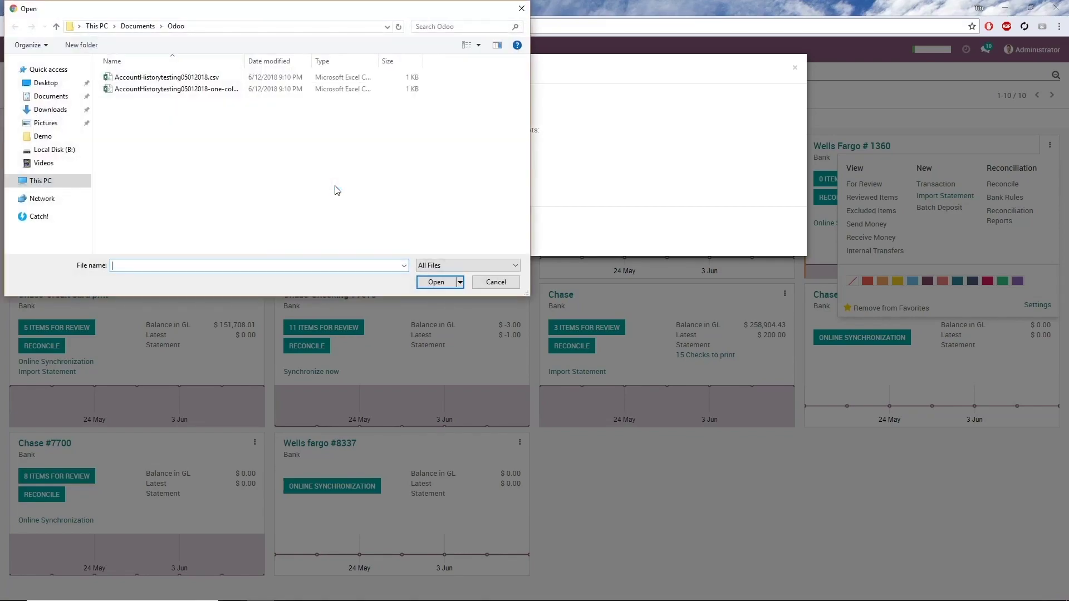
{"action": "double_click", "coordinate": [242, 88]}
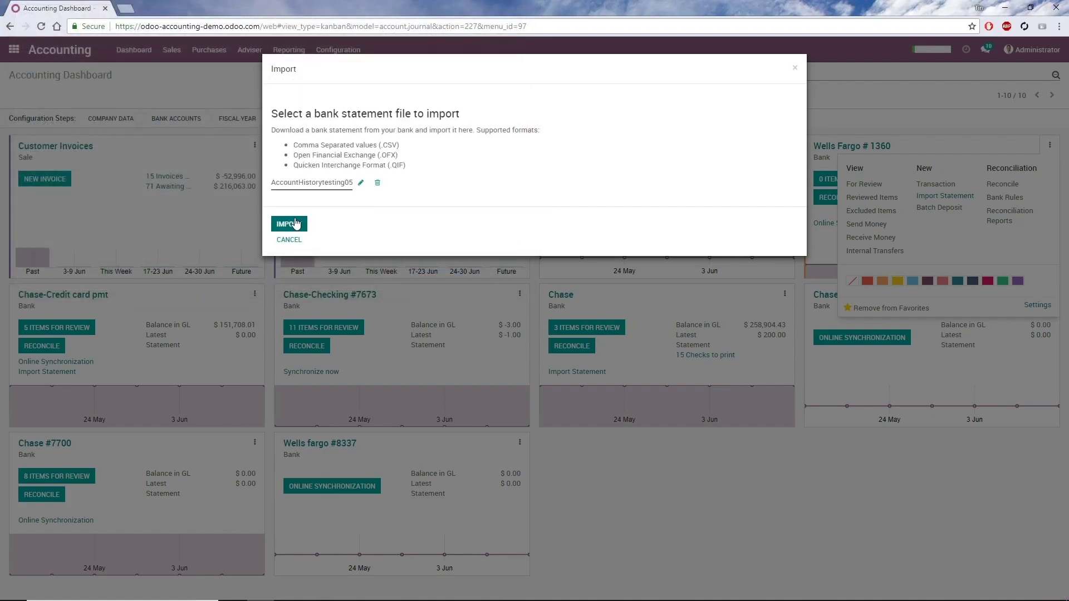
Load the statement for column mapping and map the Post Date column to Date.
{"action": "left_click", "coordinate": [295, 224]}
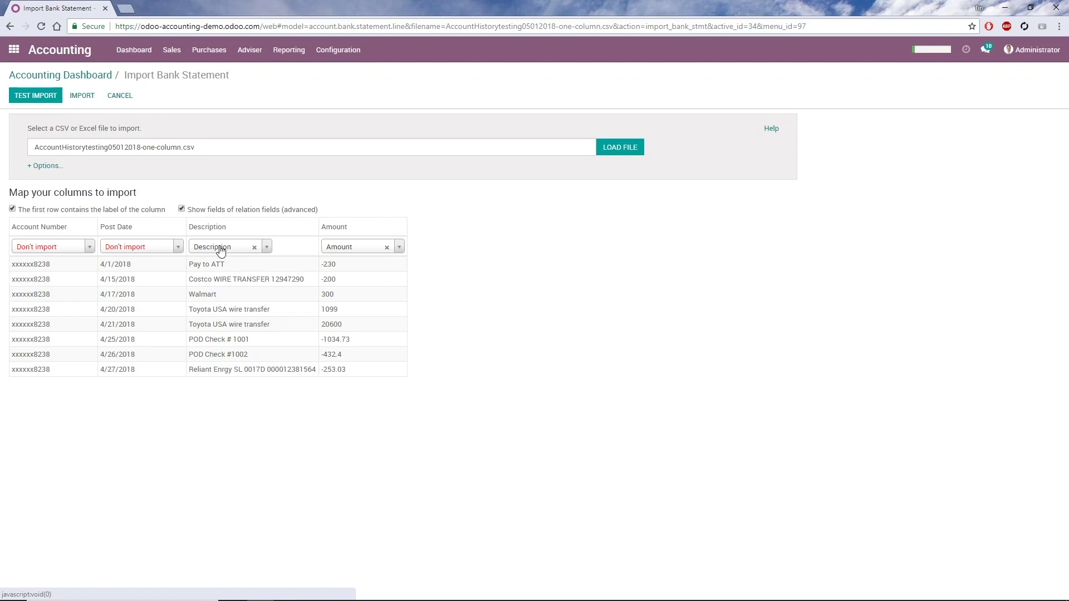
{"action": "left_click", "coordinate": [163, 251]}
{"action": "type", "text": "date"}
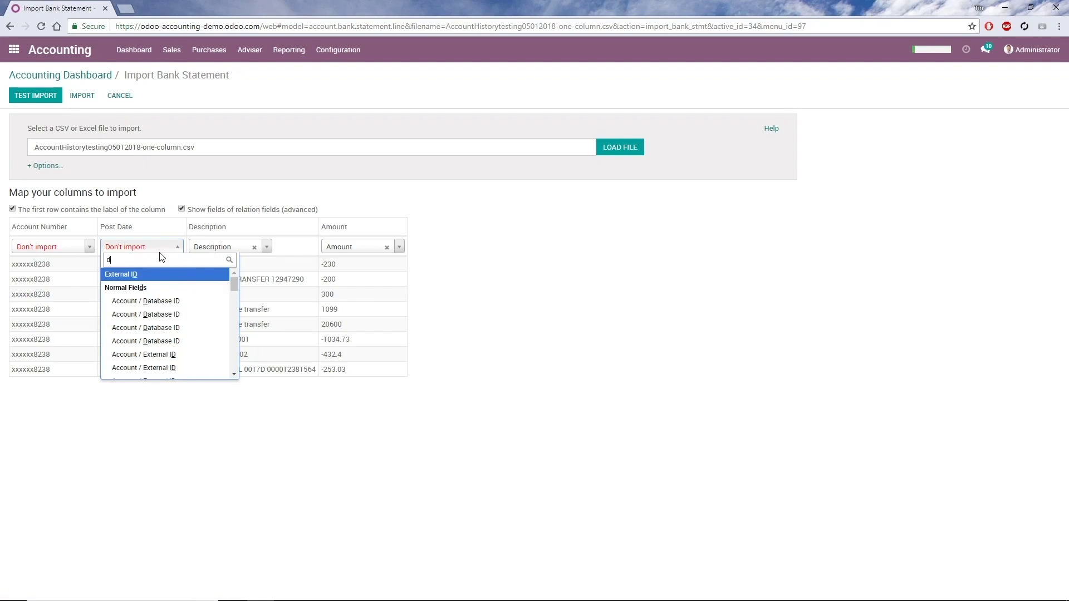
{"action": "left_click", "coordinate": [150, 289]}
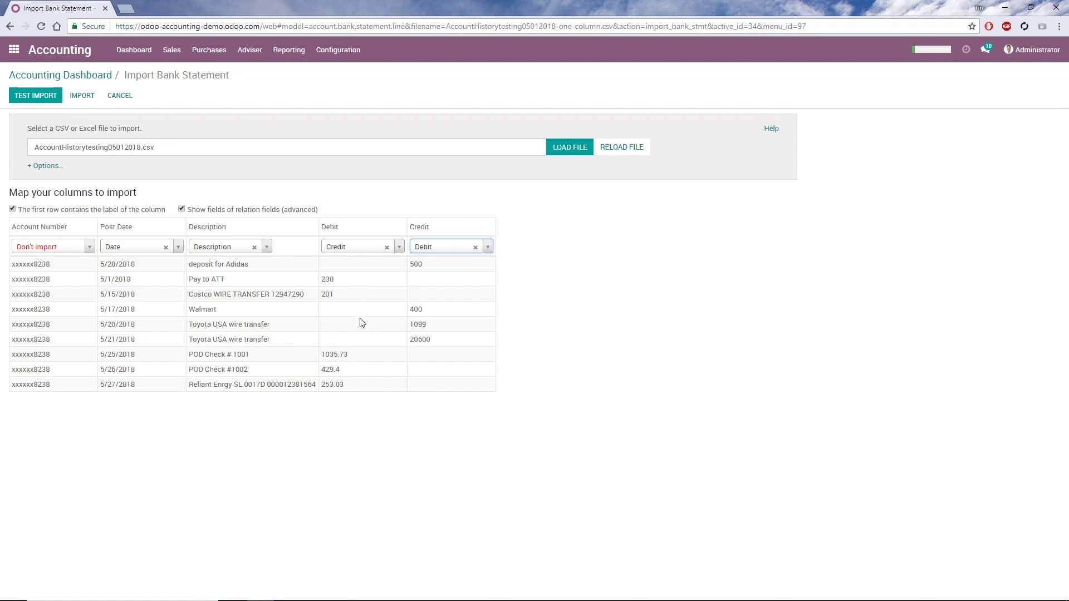
Test the statement import for errors, then import its transactions.
{"action": "left_click", "coordinate": [52, 104]}
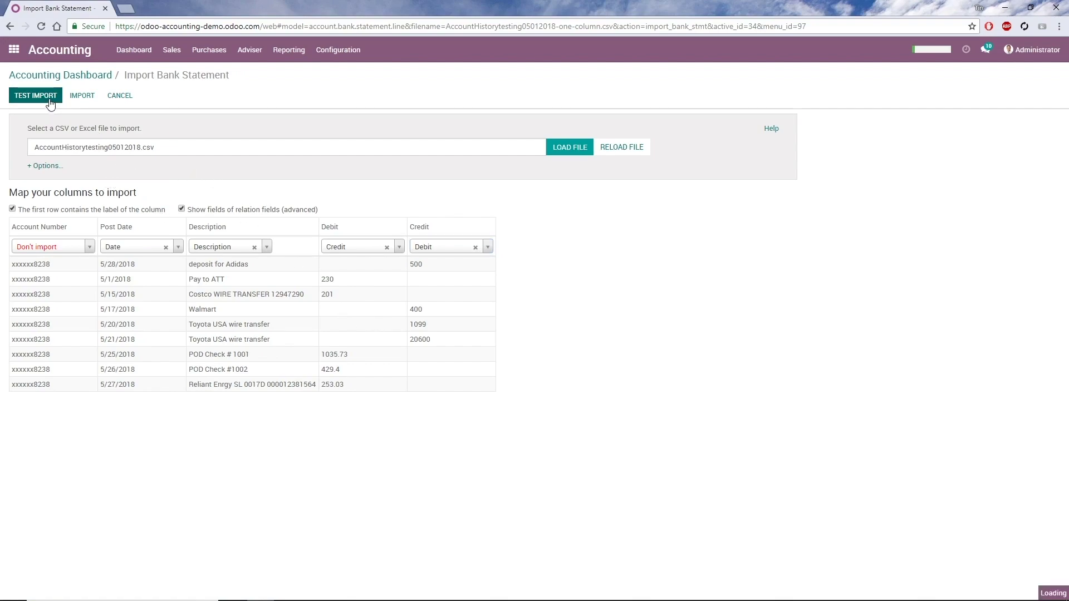
{"action": "left_click", "coordinate": [83, 97]}
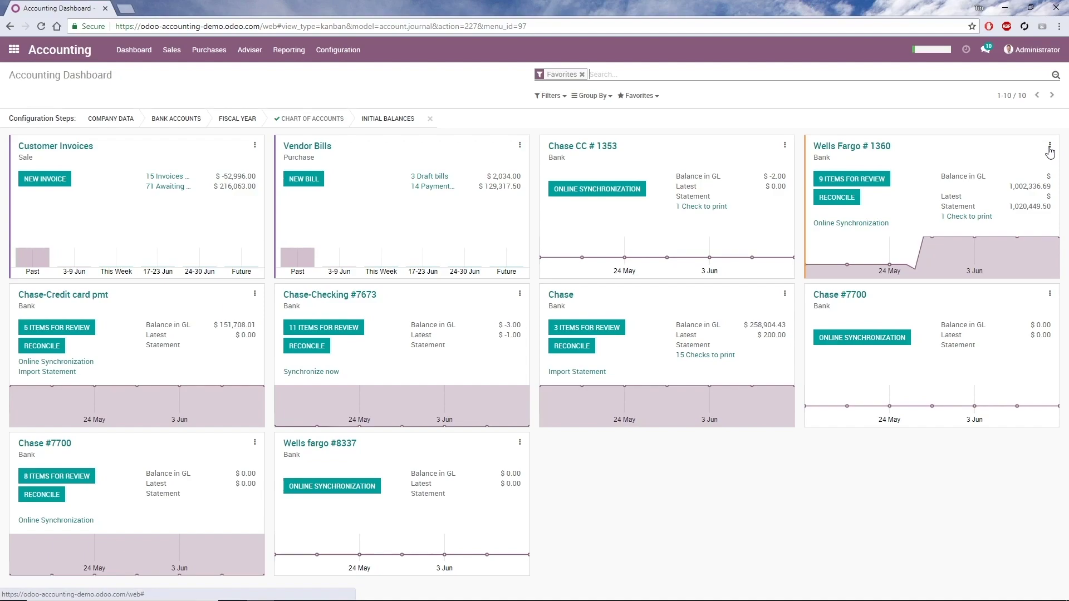
Create a new Wells Fargo bank rule named Samsung with Transaction Type Receive Money.
{"action": "left_click", "coordinate": [1050, 149]}
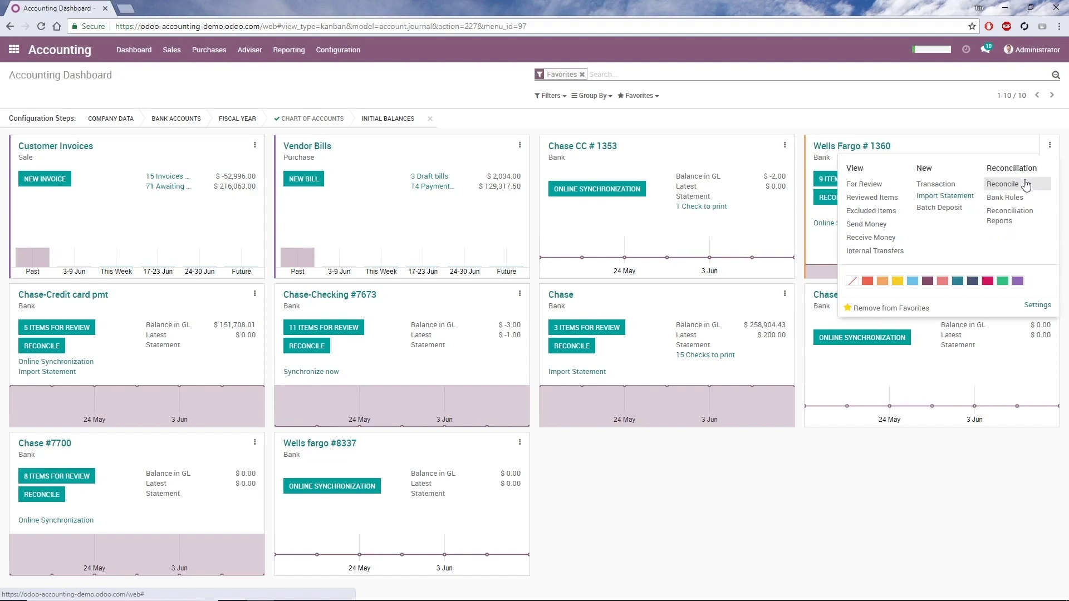
{"action": "left_click", "coordinate": [1020, 198]}
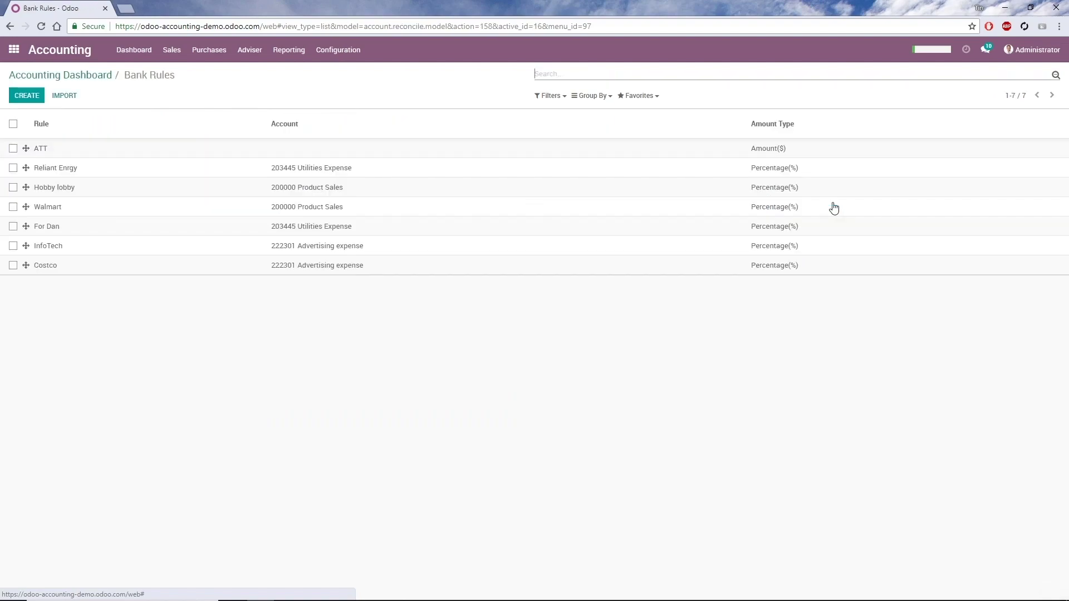
{"action": "left_click", "coordinate": [27, 95]}
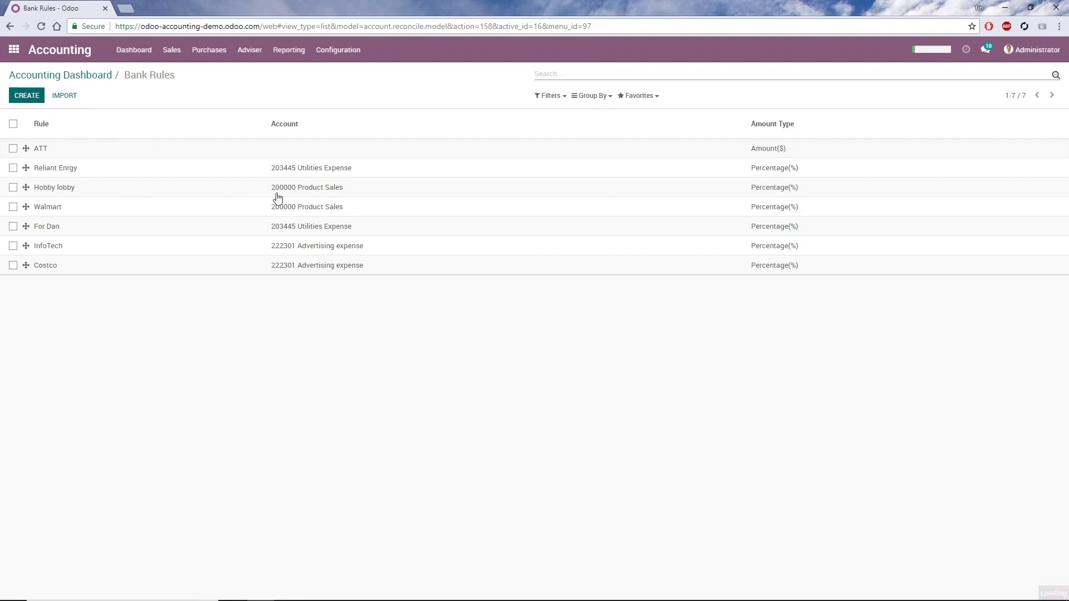
{"action": "type", "text": "Samsung"}
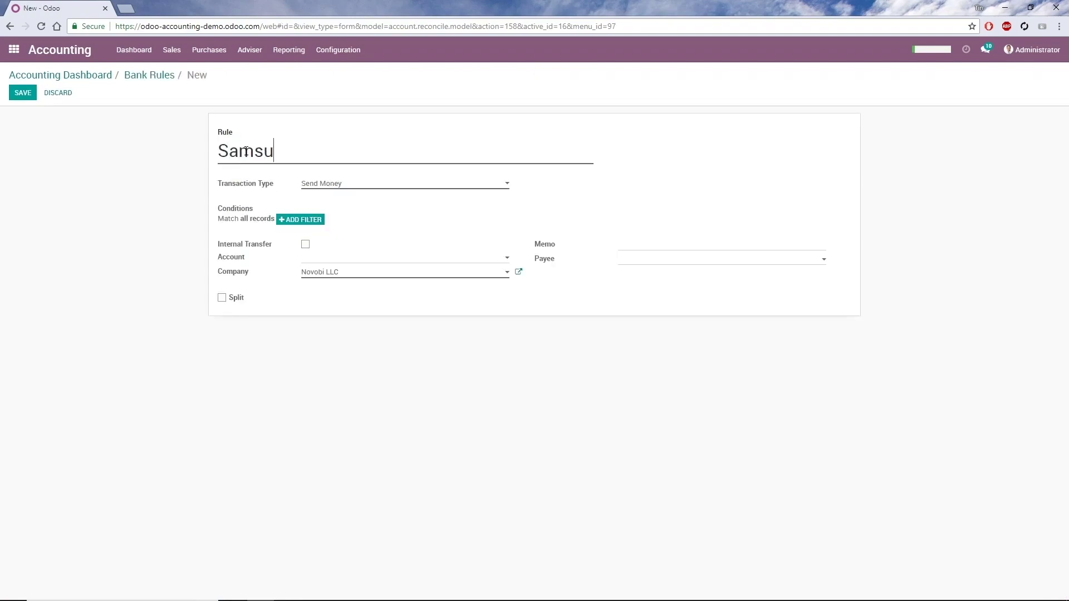
{"action": "left_click", "coordinate": [362, 187]}
{"action": "left_click", "coordinate": [362, 215]}
Add rule conditions: Description contains Samsung and Amount greater than 5000.
{"action": "left_click", "coordinate": [315, 223]}
{"action": "left_click", "coordinate": [342, 236]}
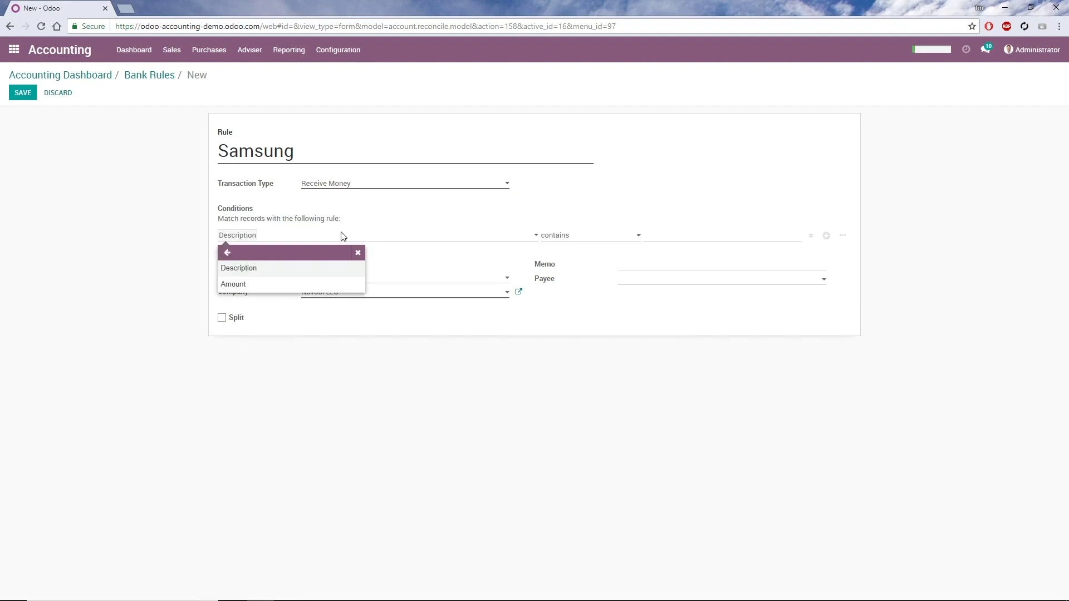
{"action": "left_click", "coordinate": [574, 239]}
{"action": "left_click", "coordinate": [592, 268]}
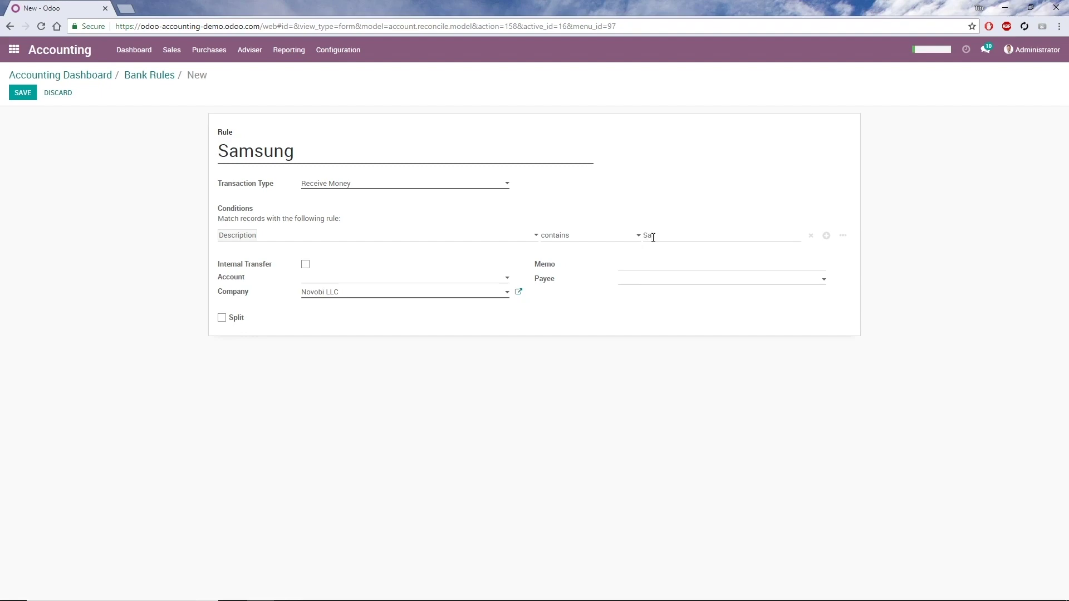
{"action": "left_click", "coordinate": [826, 236]}
{"action": "left_click", "coordinate": [272, 254]}
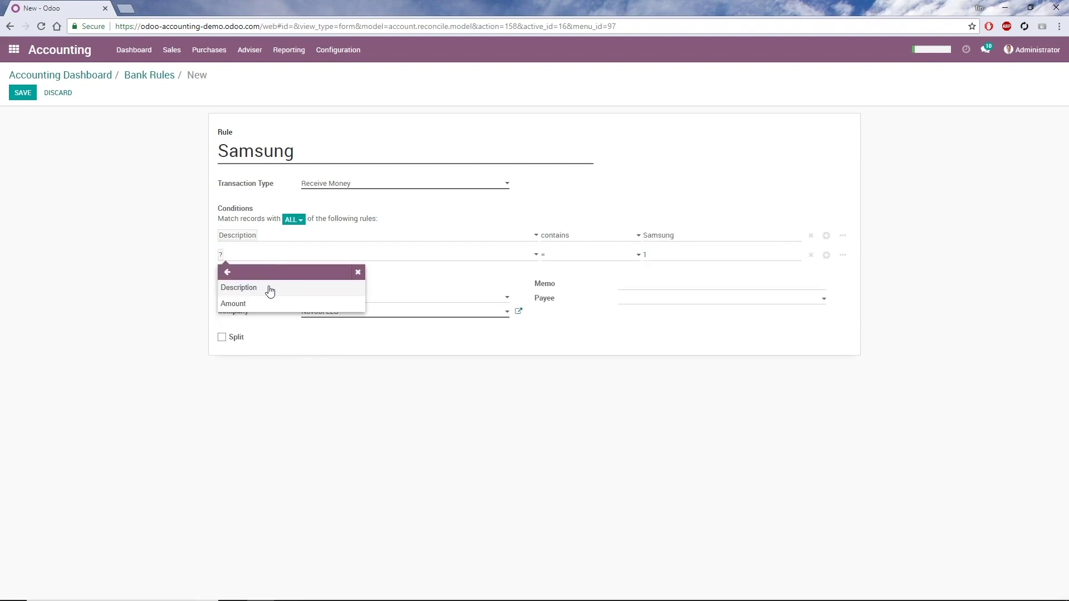
{"action": "left_click", "coordinate": [275, 304]}
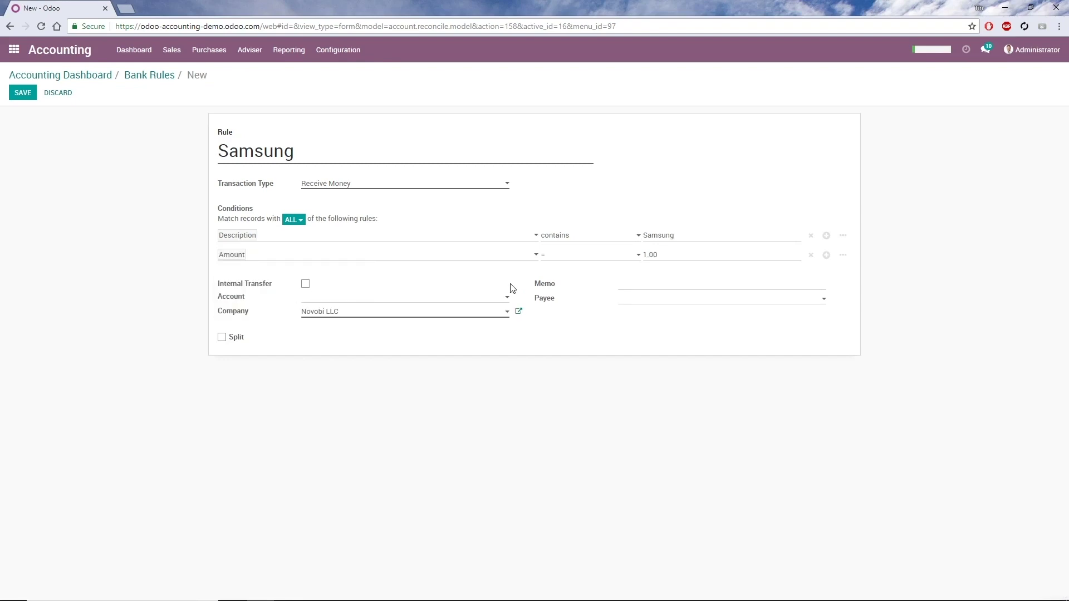
{"action": "left_click", "coordinate": [577, 256]}
{"action": "left_click", "coordinate": [581, 287]}
{"action": "type", "text": "5000"}
Set the rule's payee to Samsung US and its account to 200000 Product Sales.
{"action": "left_click", "coordinate": [632, 301]}
{"action": "type", "text": "sam"}
{"action": "left_click", "coordinate": [645, 315]}
{"action": "left_click", "coordinate": [356, 302]}
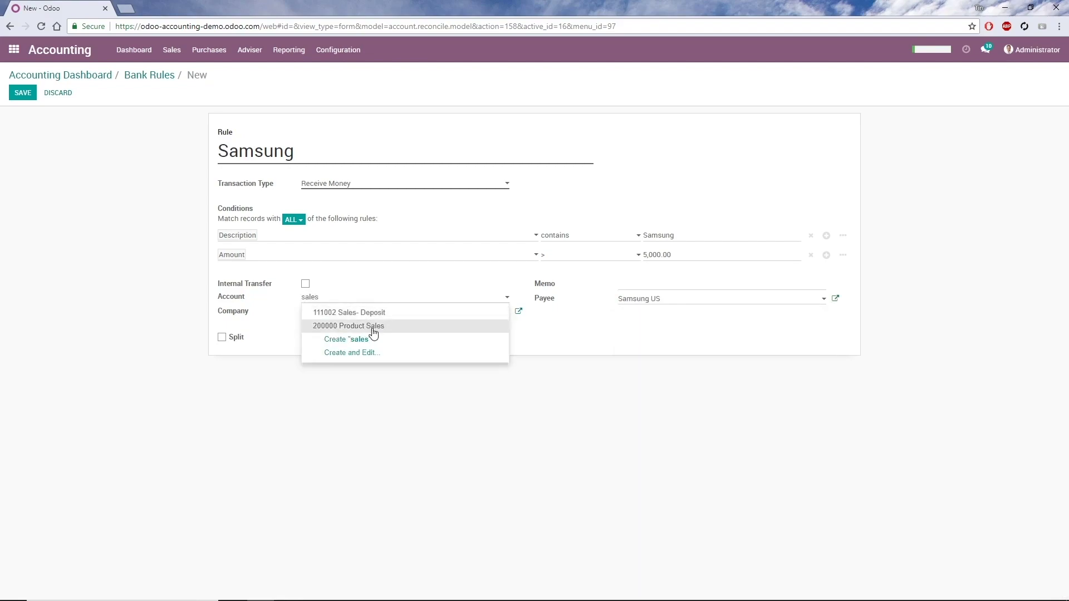
{"action": "left_click", "coordinate": [361, 326]}
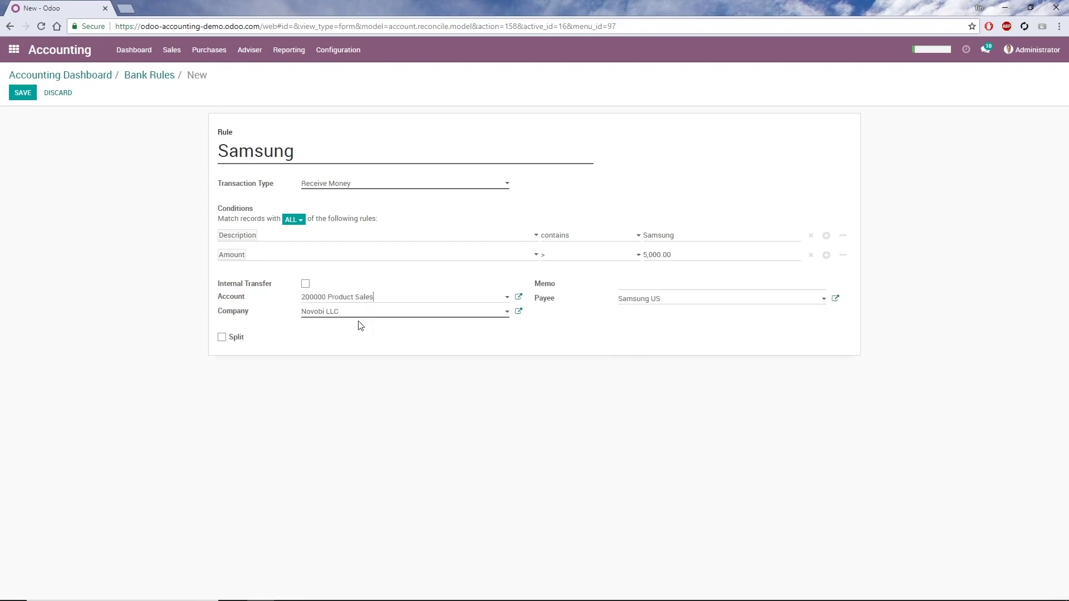
Toggle account splitting on and back off, then save the Samsung rule.
{"action": "left_click", "coordinate": [221, 339]}
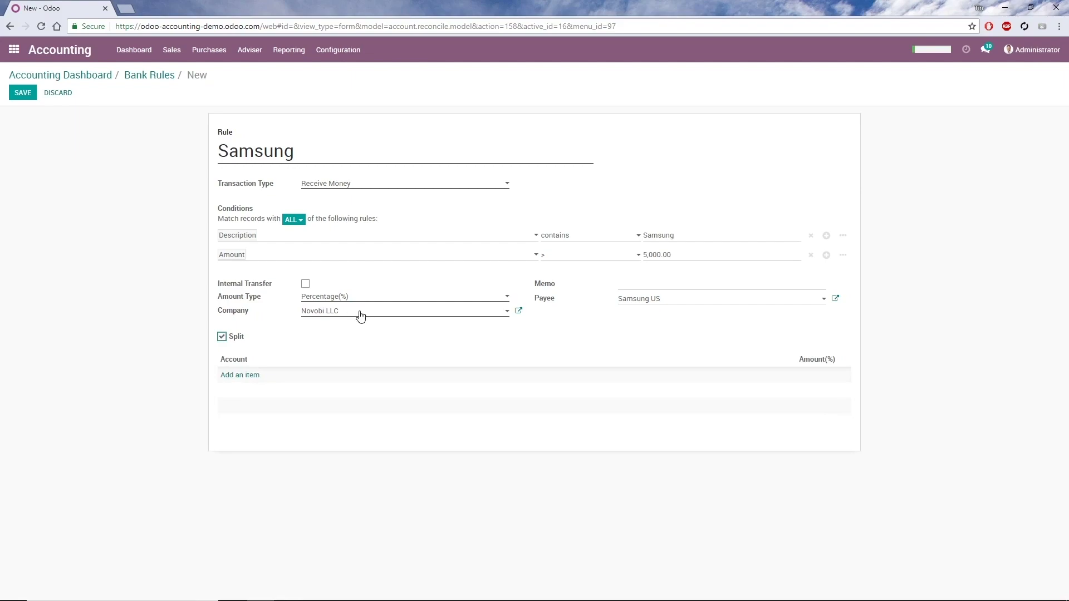
{"action": "left_click", "coordinate": [255, 376]}
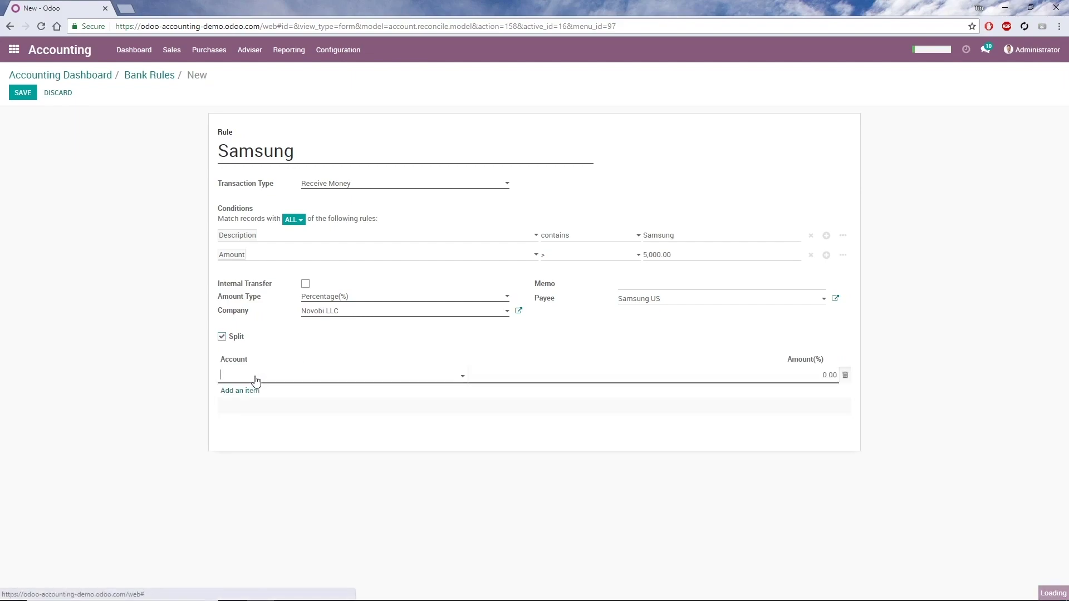
{"action": "left_click", "coordinate": [276, 377]}
{"action": "left_click", "coordinate": [239, 345]}
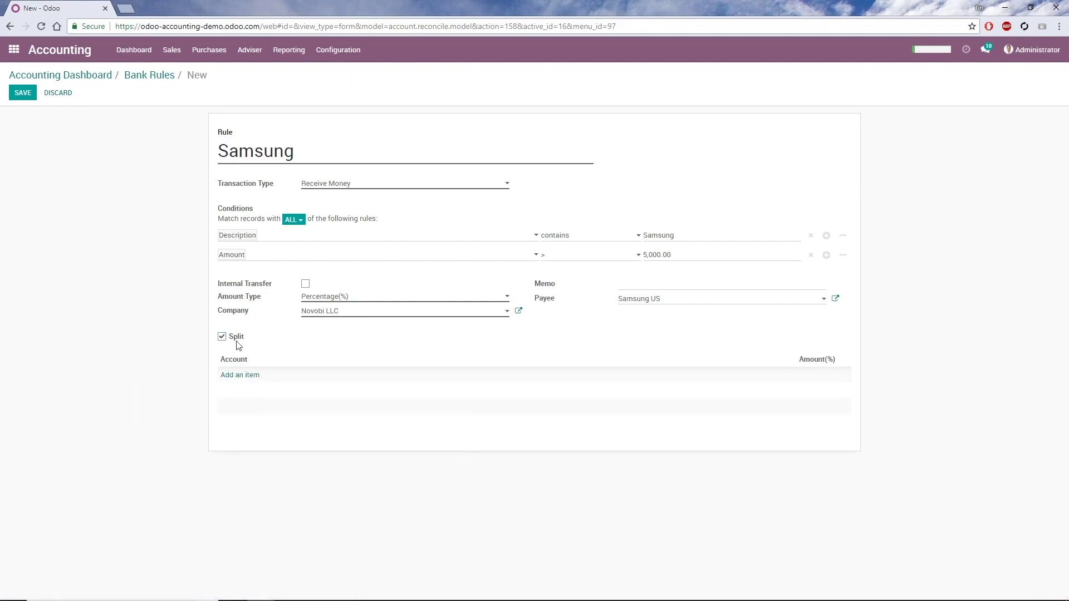
{"action": "left_click", "coordinate": [372, 301]}
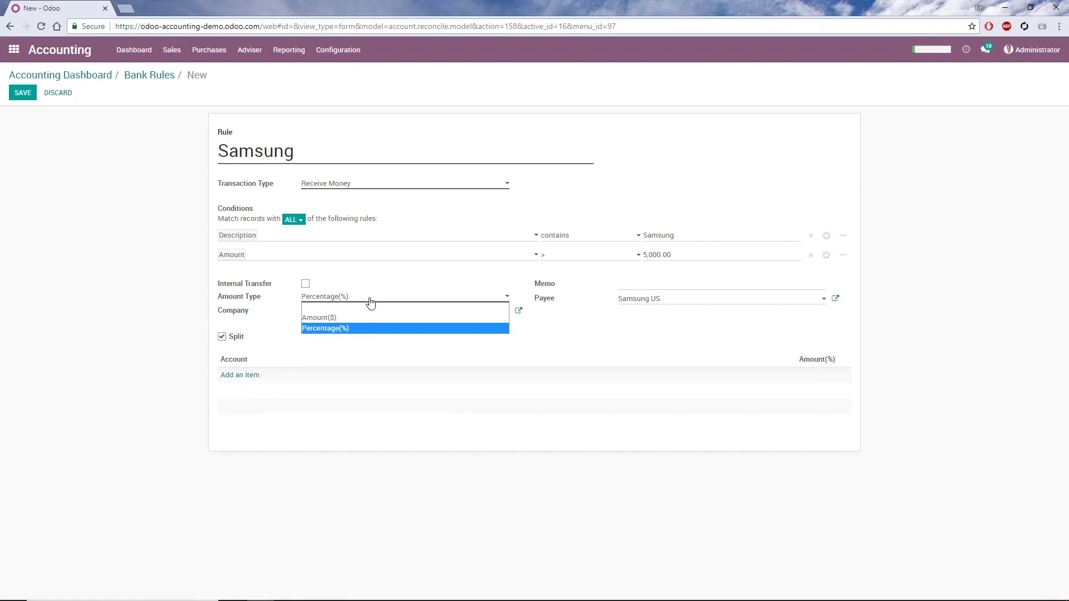
{"action": "left_click", "coordinate": [523, 332]}
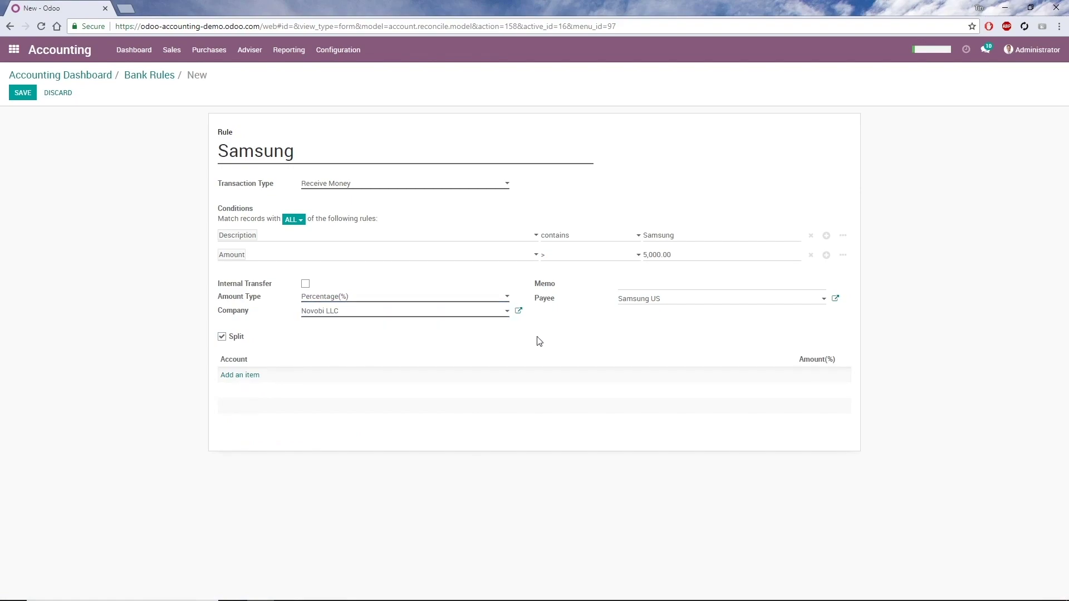
{"action": "left_click", "coordinate": [222, 337]}
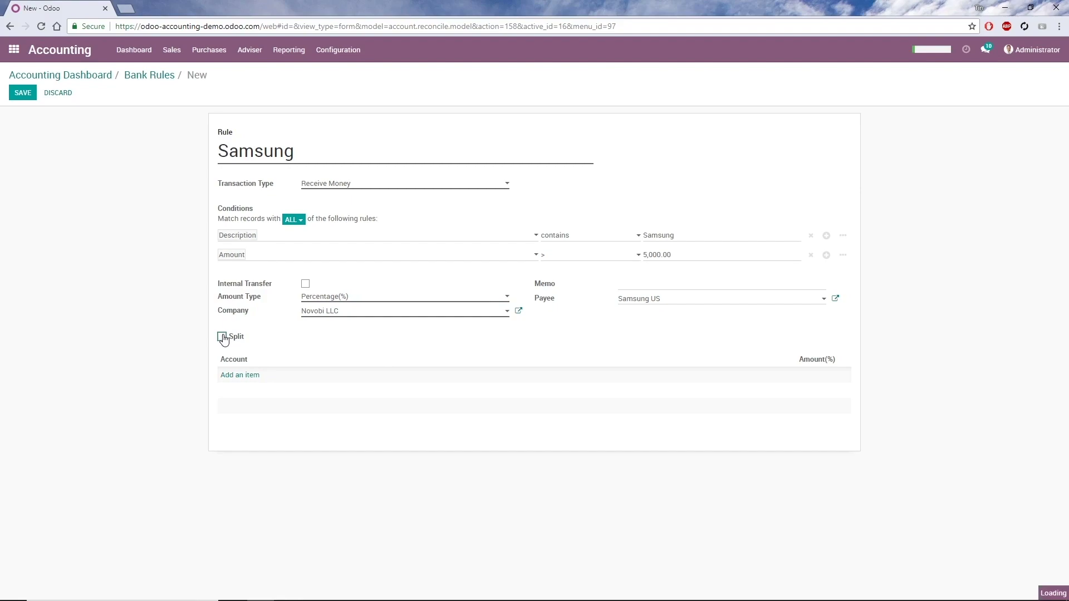
{"action": "left_click", "coordinate": [23, 93]}
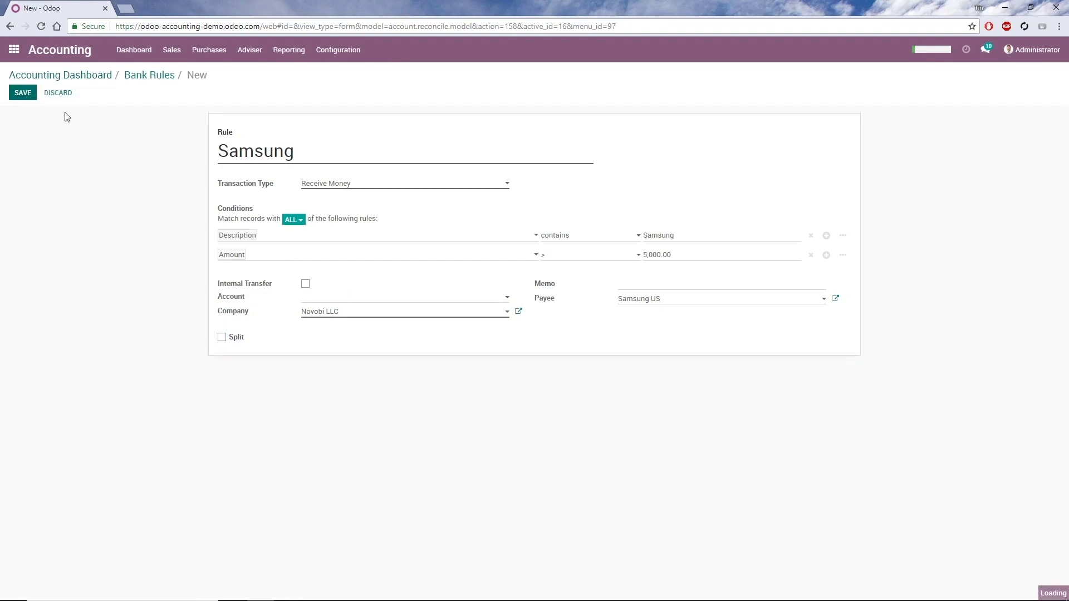
{"action": "left_click", "coordinate": [167, 79]}
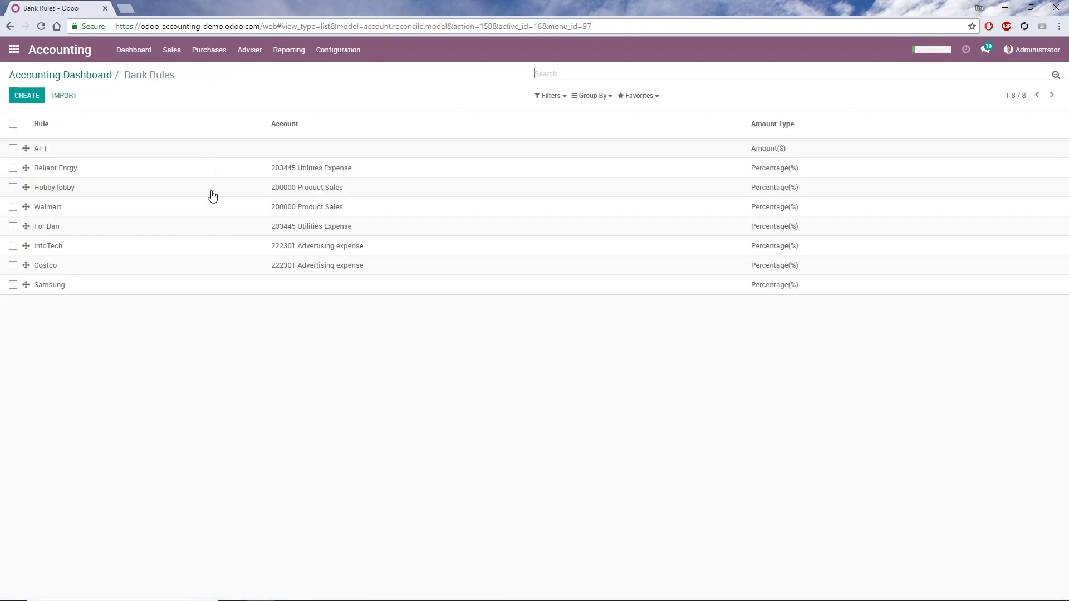
Open the 9 Wells Fargo # 1360 items awaiting review from the dashboard.
{"action": "left_click", "coordinate": [88, 76]}
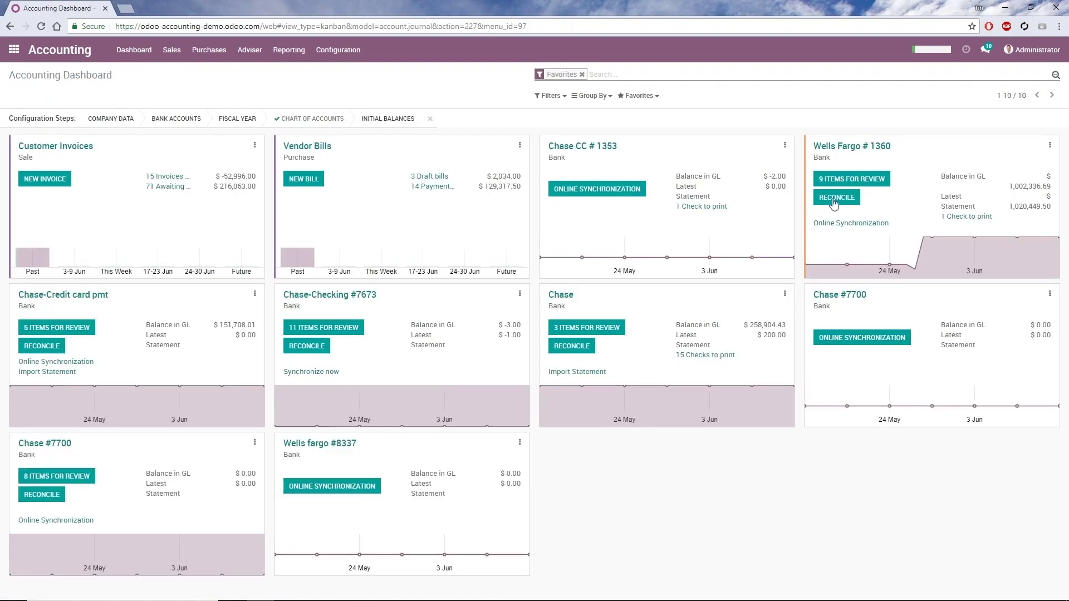
{"action": "left_click", "coordinate": [876, 179]}
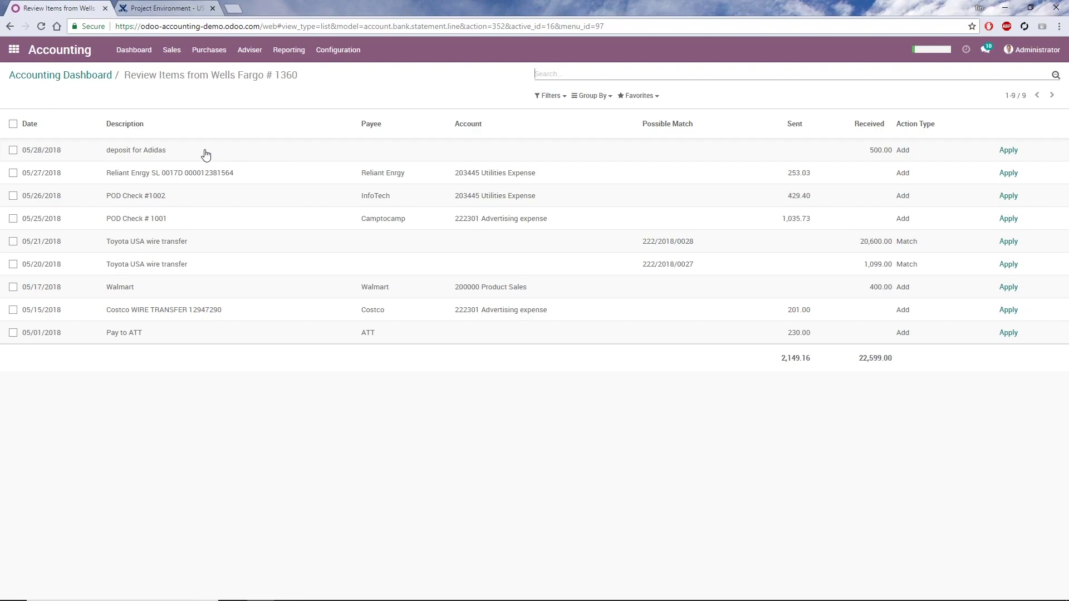
Give the deposit for Adidas account 200000 Product Sales and payee adidas, and save.
{"action": "left_click", "coordinate": [206, 154]}
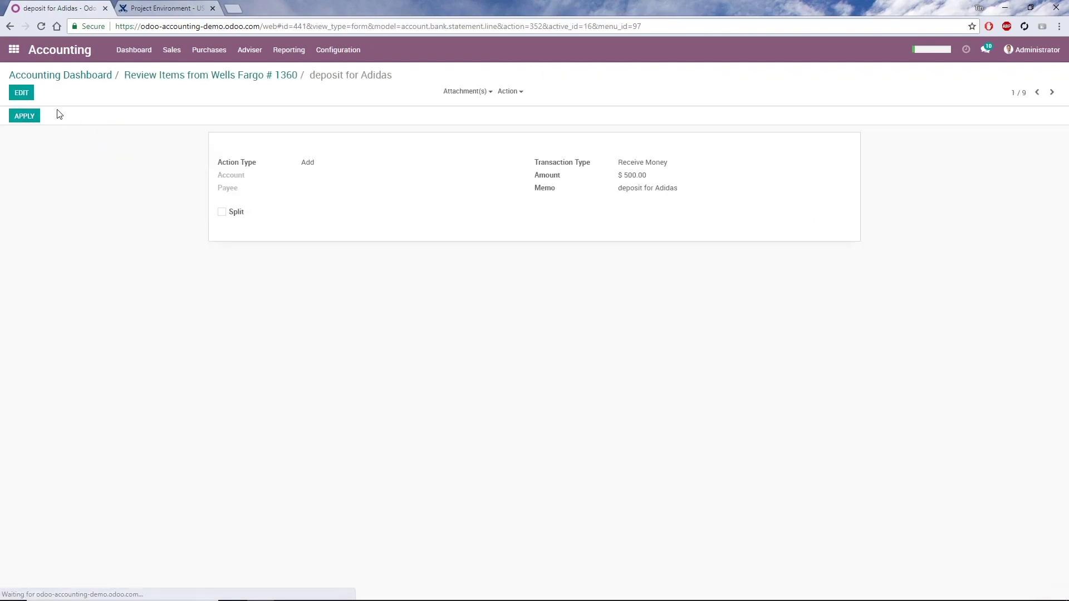
{"action": "left_click", "coordinate": [26, 94]}
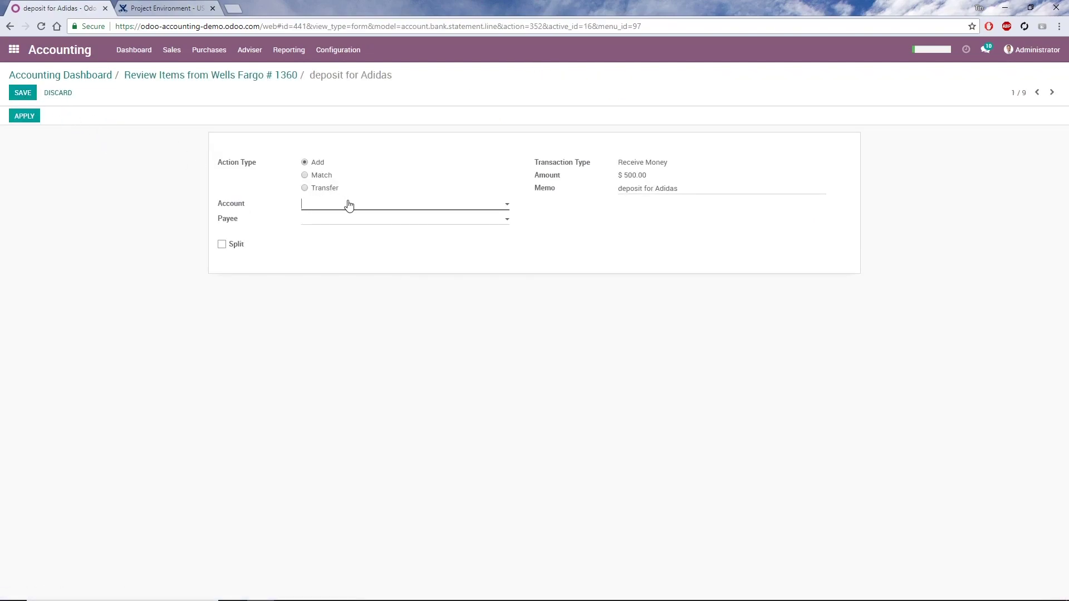
{"action": "left_click", "coordinate": [339, 232]}
{"action": "left_click", "coordinate": [337, 222]}
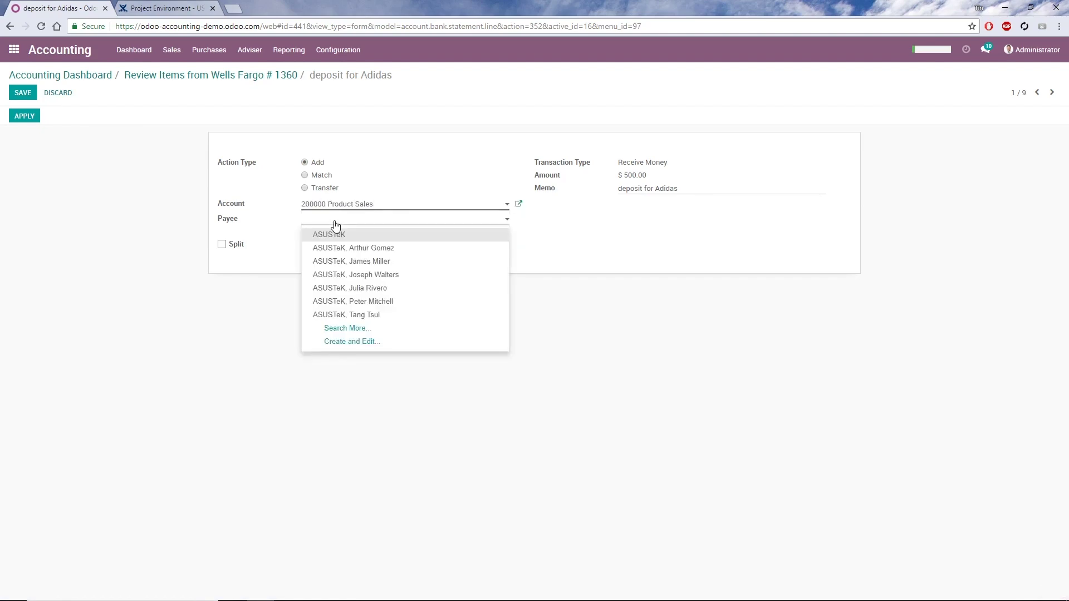
{"action": "type", "text": "adidas"}
{"action": "left_click", "coordinate": [345, 224]}
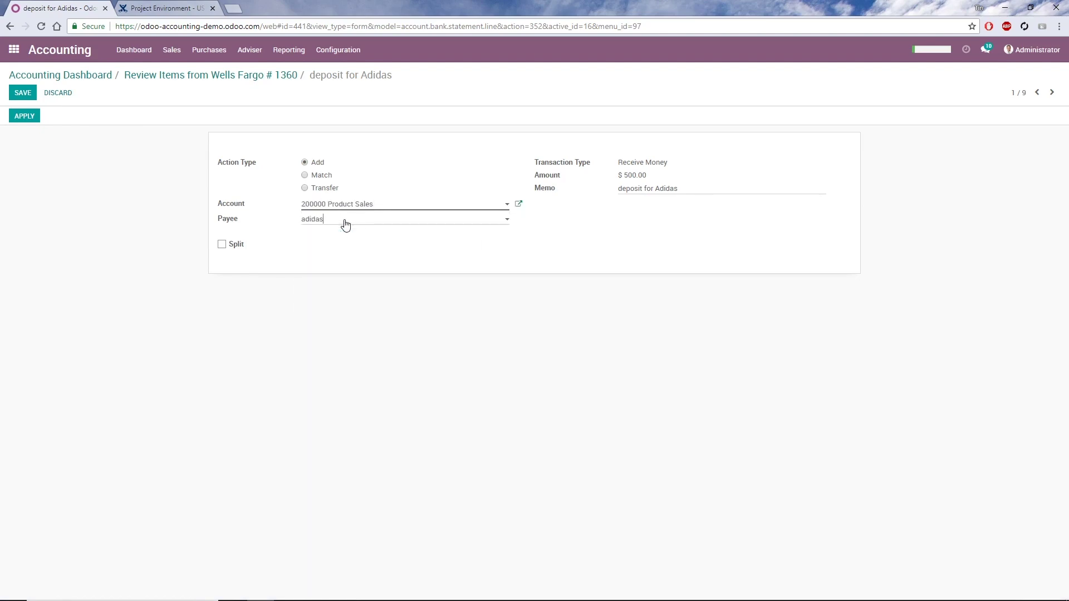
{"action": "left_click", "coordinate": [23, 92]}
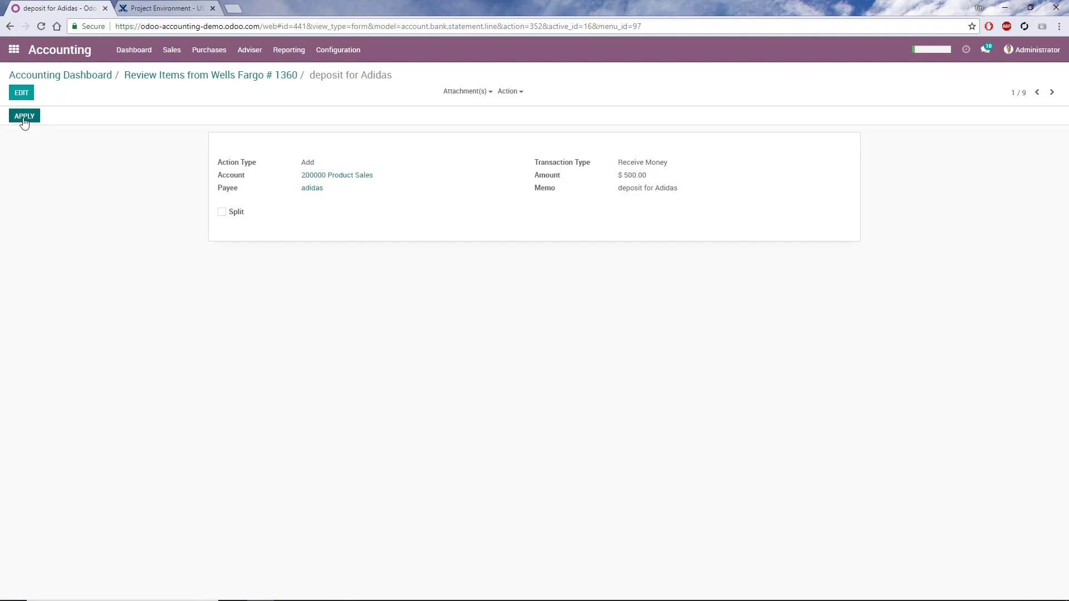
Select all nine review lines and apply them together.
{"action": "left_click", "coordinate": [224, 74]}
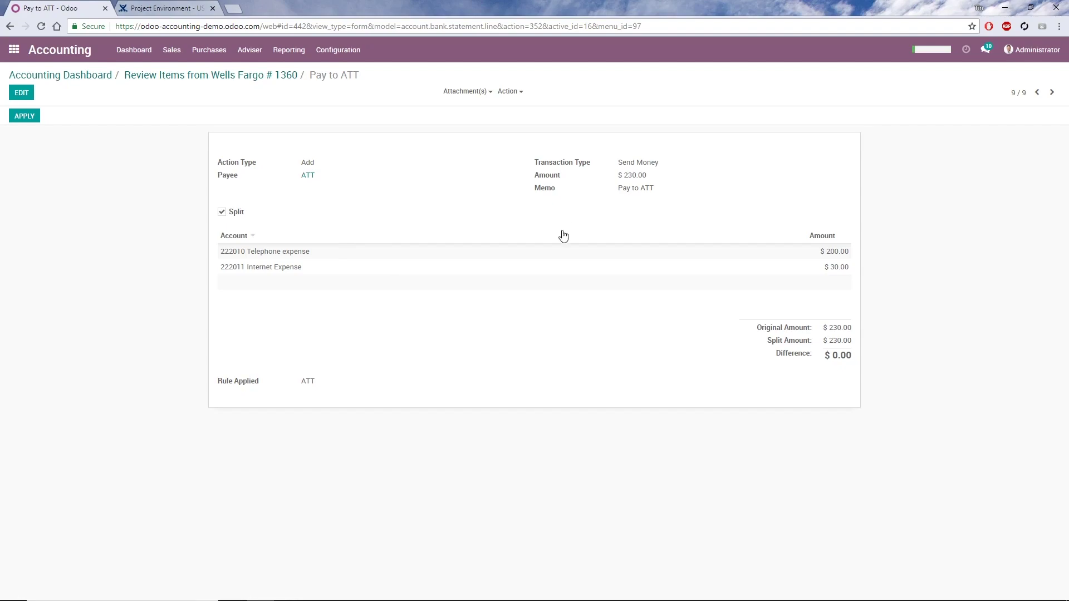
{"action": "left_click", "coordinate": [260, 78]}
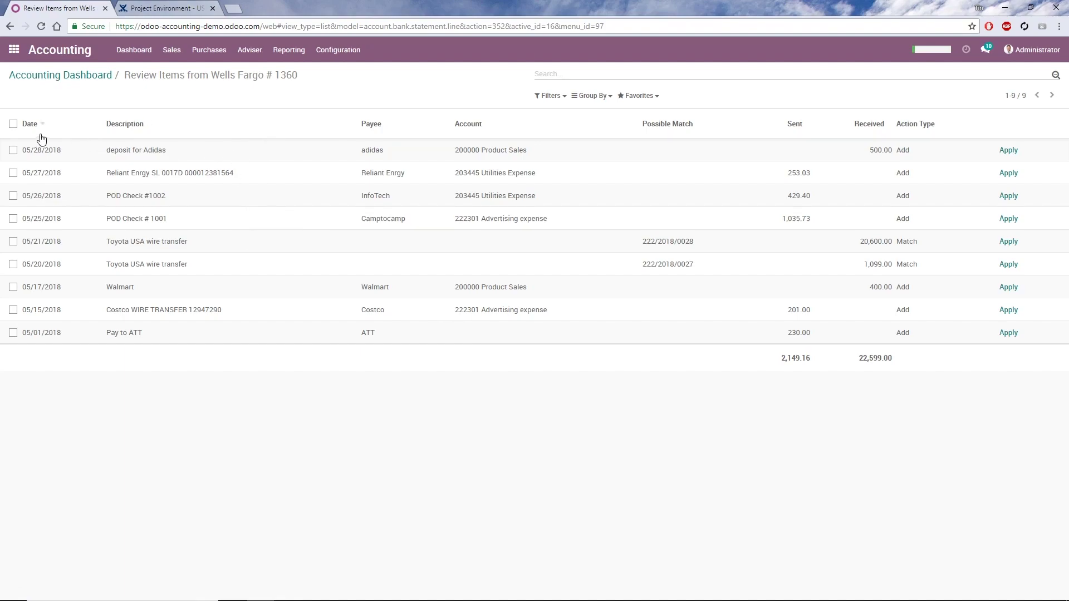
{"action": "left_click", "coordinate": [12, 124]}
{"action": "left_click", "coordinate": [515, 95]}
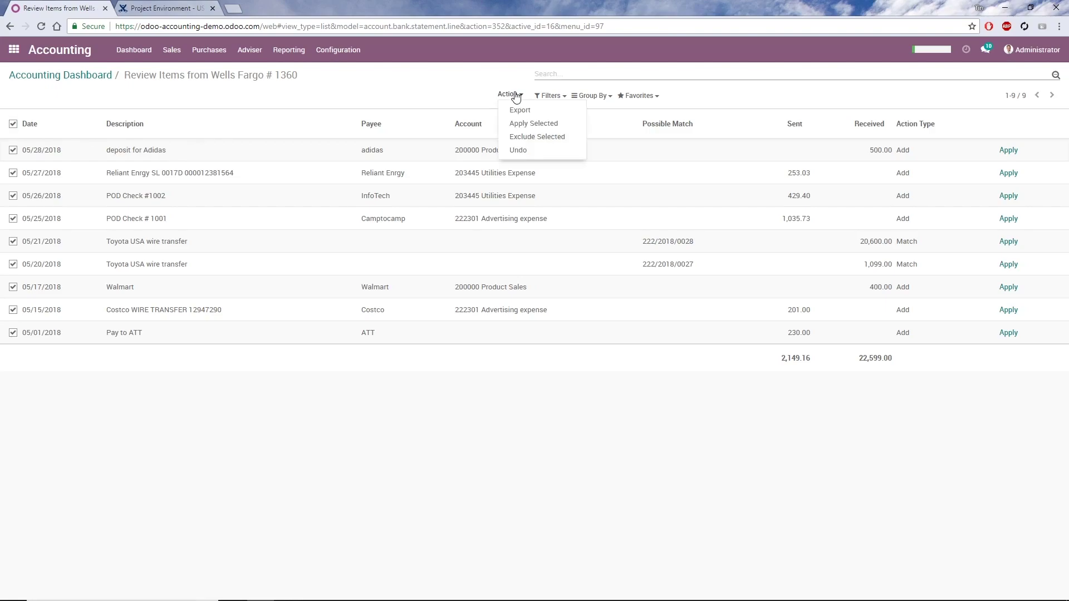
{"action": "left_click", "coordinate": [553, 125]}
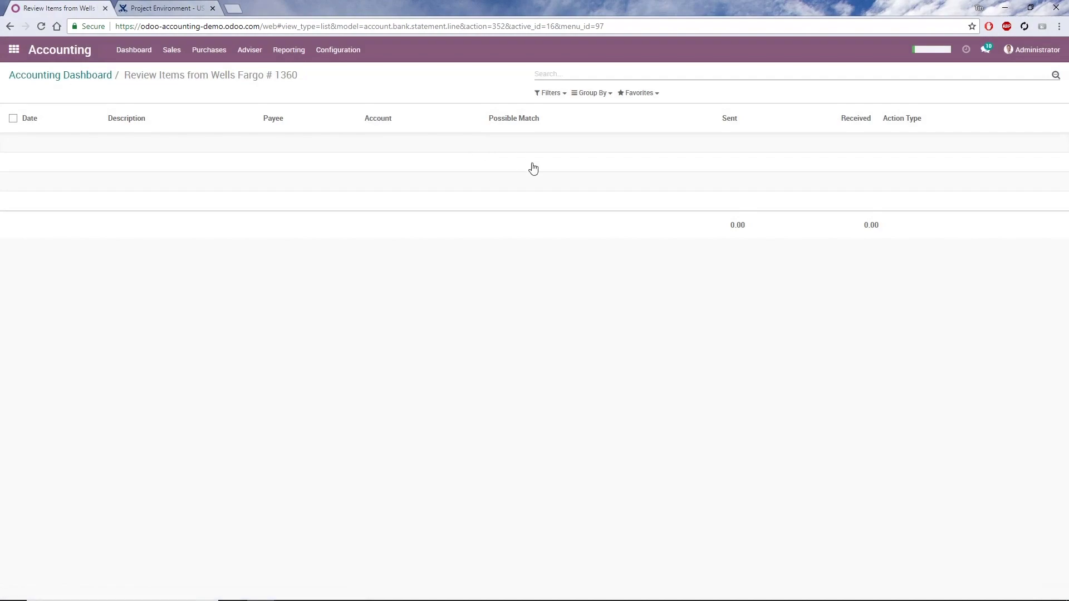
Undo the deposit for Adidas in Wells Fargo's Reviewed Items and return to the dashboard.
{"action": "left_click", "coordinate": [56, 78]}
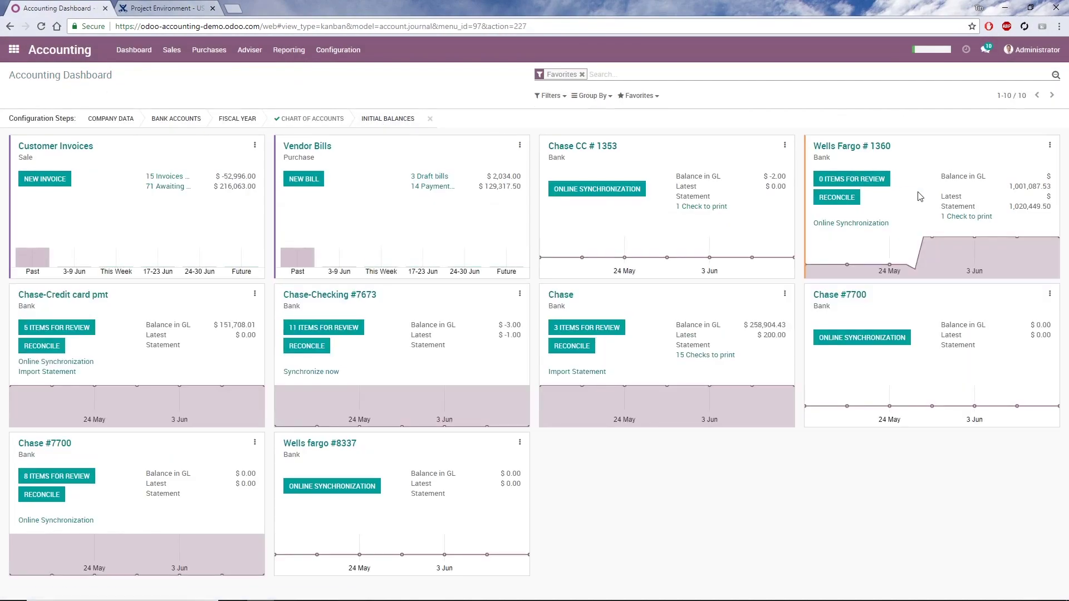
{"action": "left_click", "coordinate": [1049, 146]}
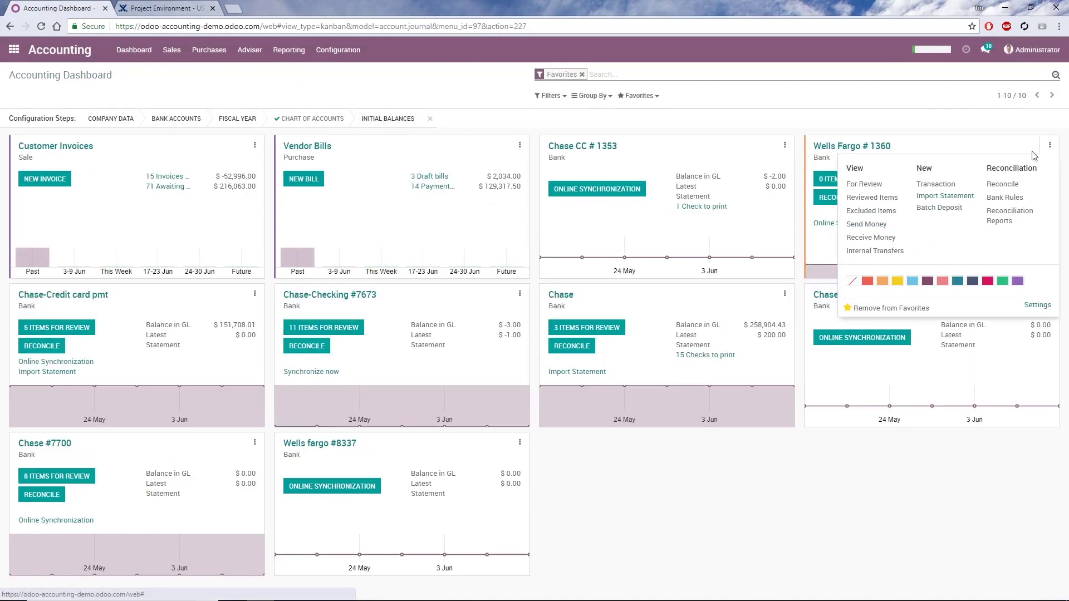
{"action": "left_click", "coordinate": [878, 203]}
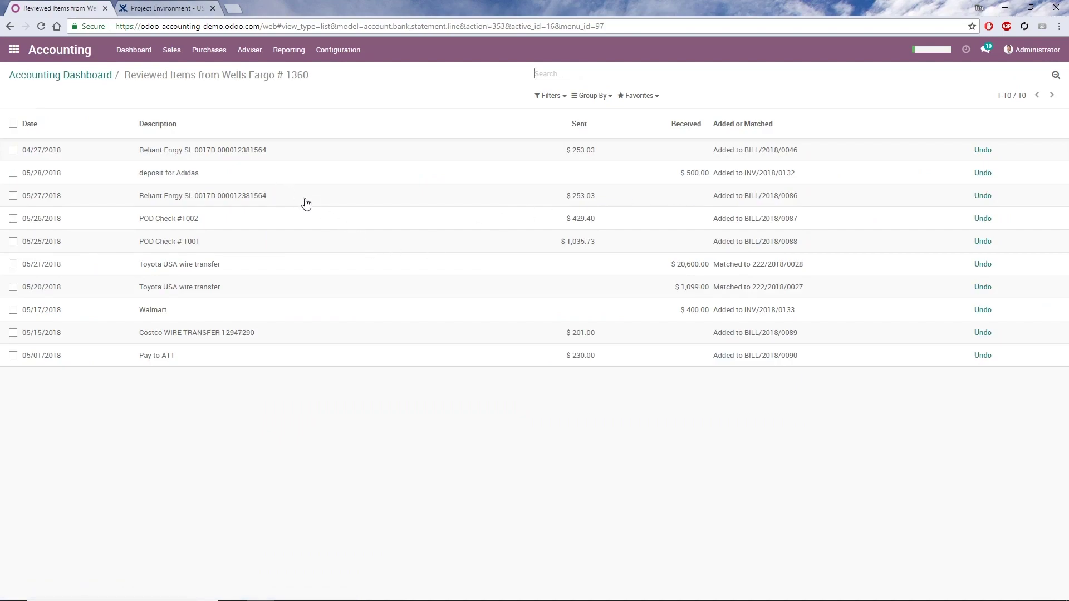
{"action": "left_click", "coordinate": [251, 177]}
{"action": "left_click", "coordinate": [982, 173]}
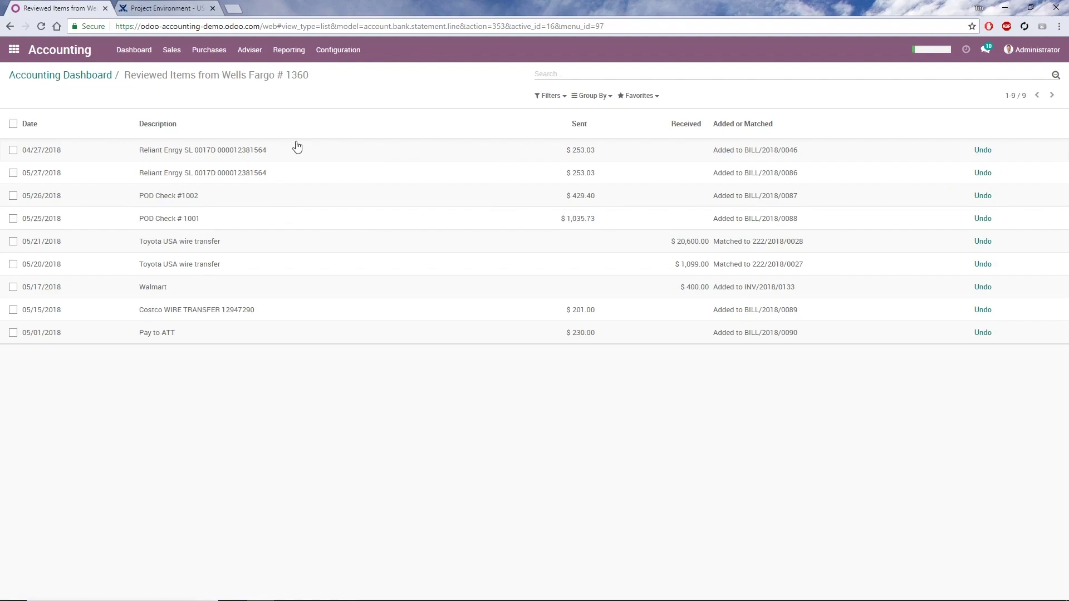
{"action": "left_click", "coordinate": [95, 78]}
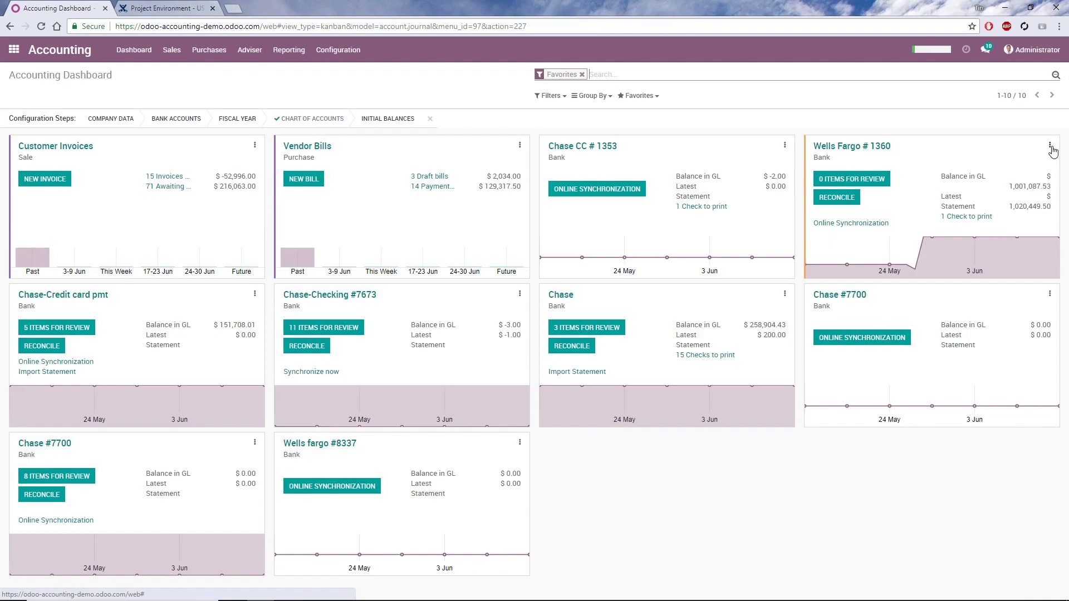
Start the Wells Fargo # 1360 reconciliation, check the statement info unchanged, and re-clear BILL/2018/0087.
{"action": "left_click", "coordinate": [849, 199]}
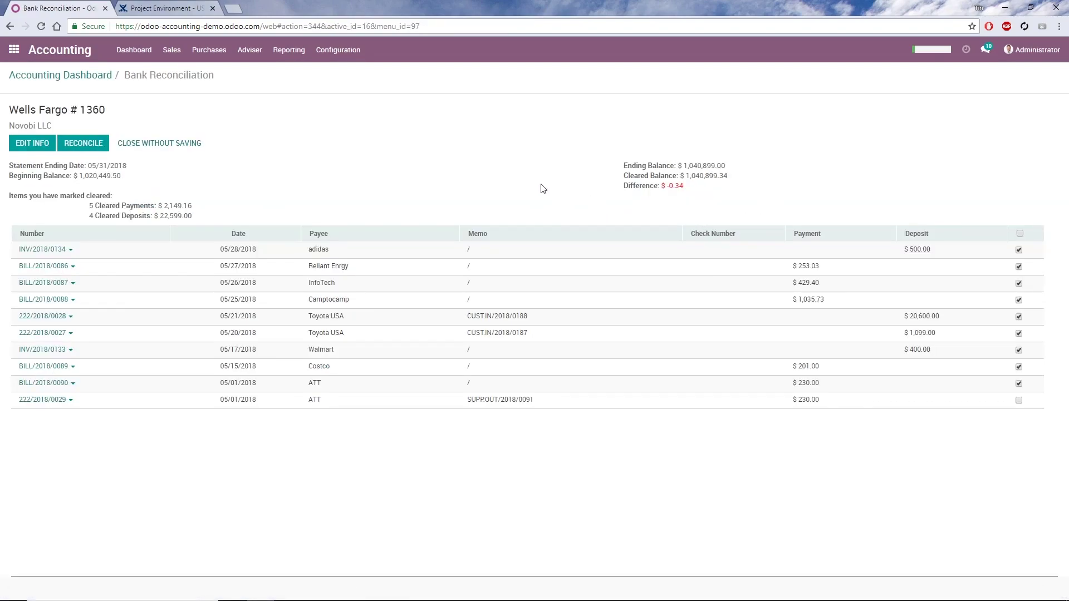
{"action": "left_click", "coordinate": [29, 146]}
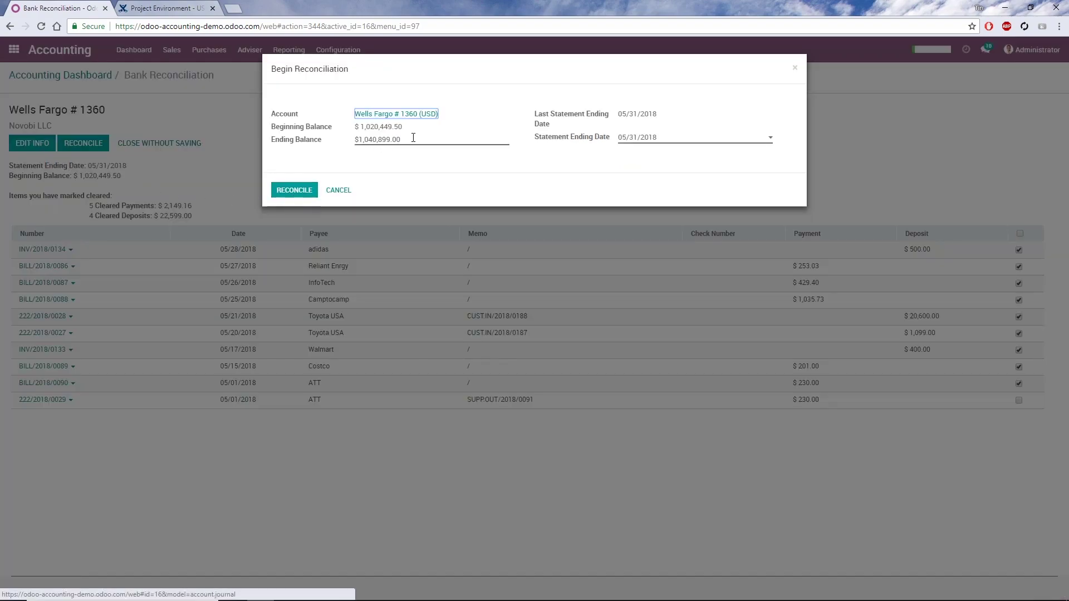
{"action": "left_click", "coordinate": [341, 191]}
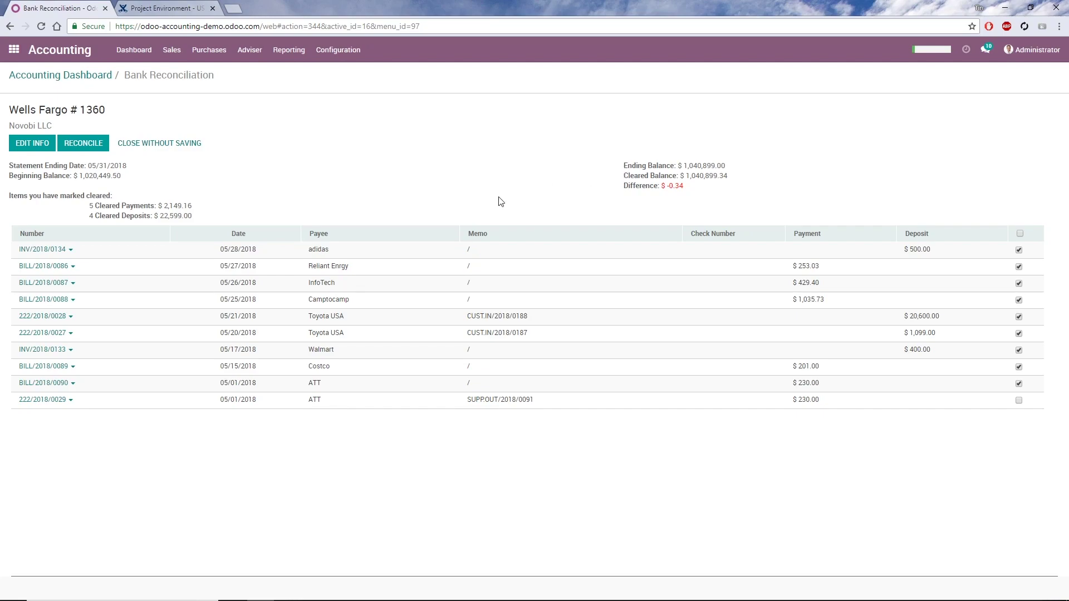
{"action": "left_click", "coordinate": [1018, 285]}
{"action": "left_click", "coordinate": [1018, 282]}
Reconcile Wells Fargo # 1360, accepting the -0.34 adjustment to 212301 Reconciliation discrepancy.
{"action": "left_click", "coordinate": [81, 144]}
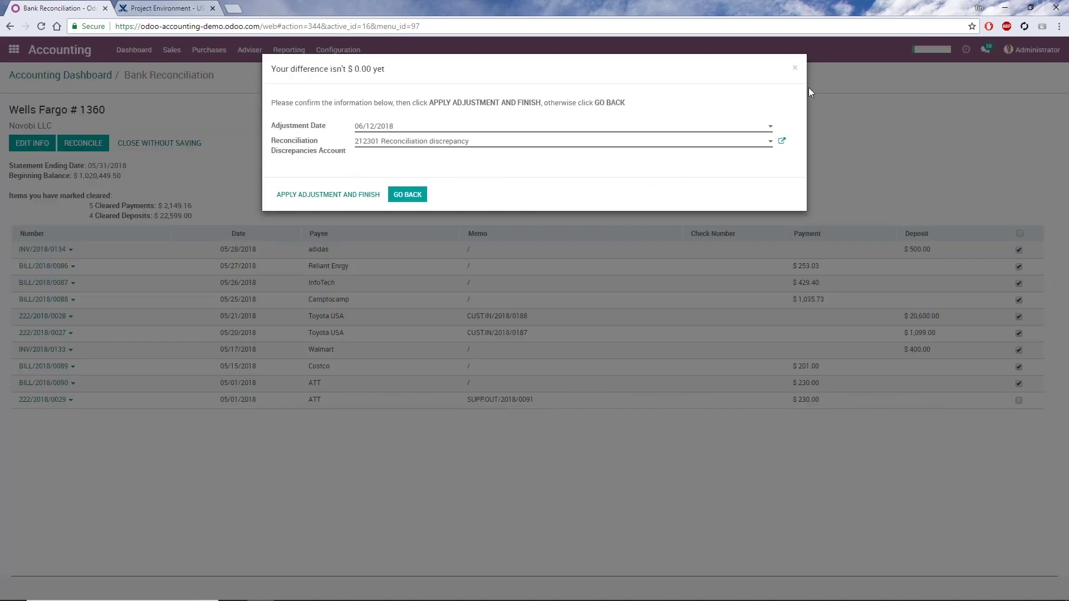
{"action": "left_click", "coordinate": [796, 68]}
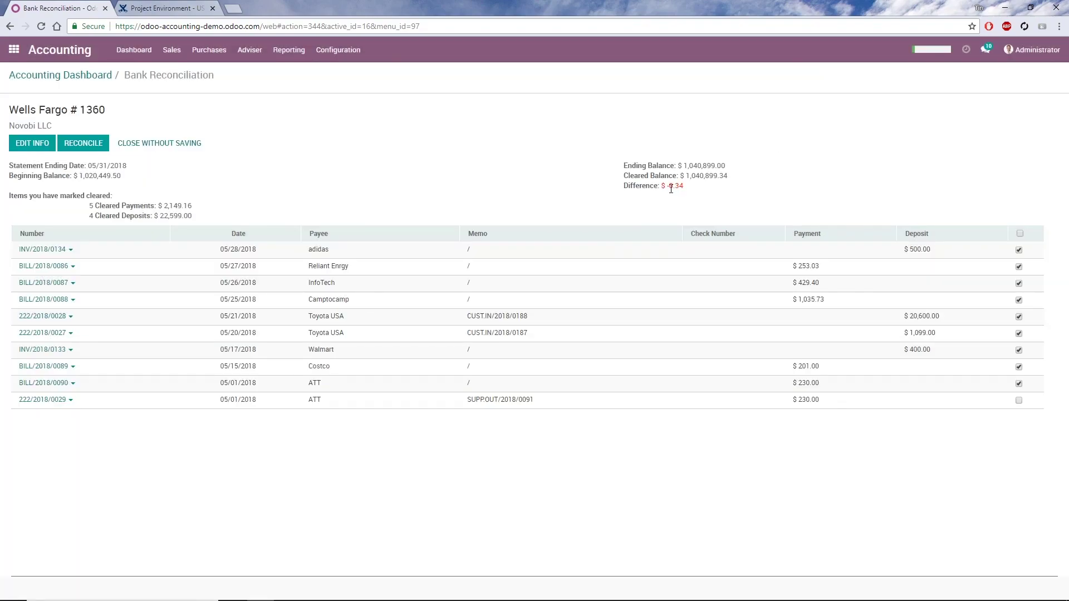
{"action": "left_click", "coordinate": [89, 147]}
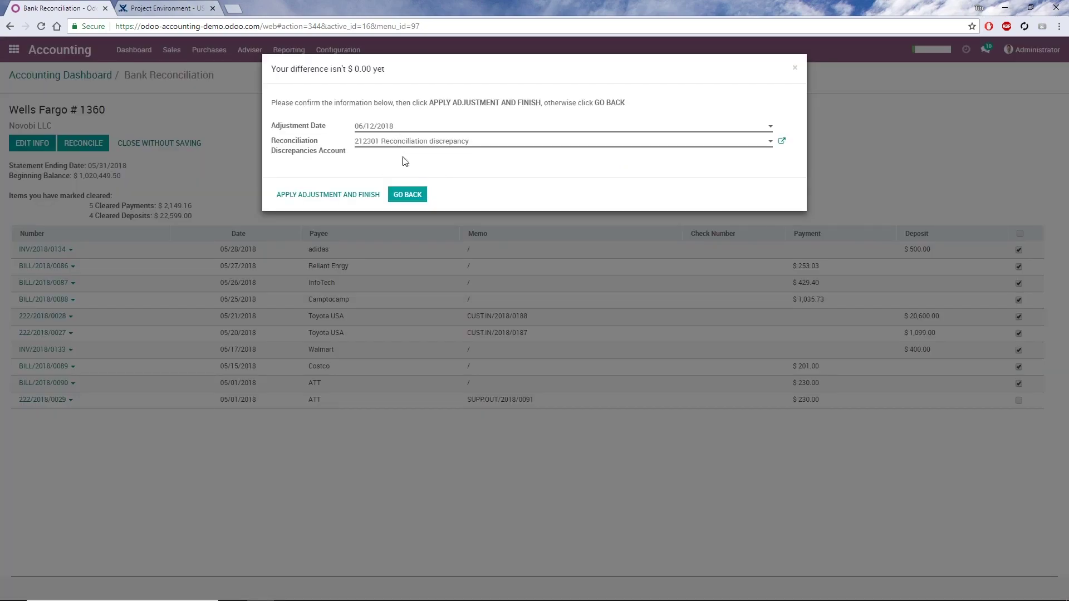
{"action": "left_click", "coordinate": [362, 195]}
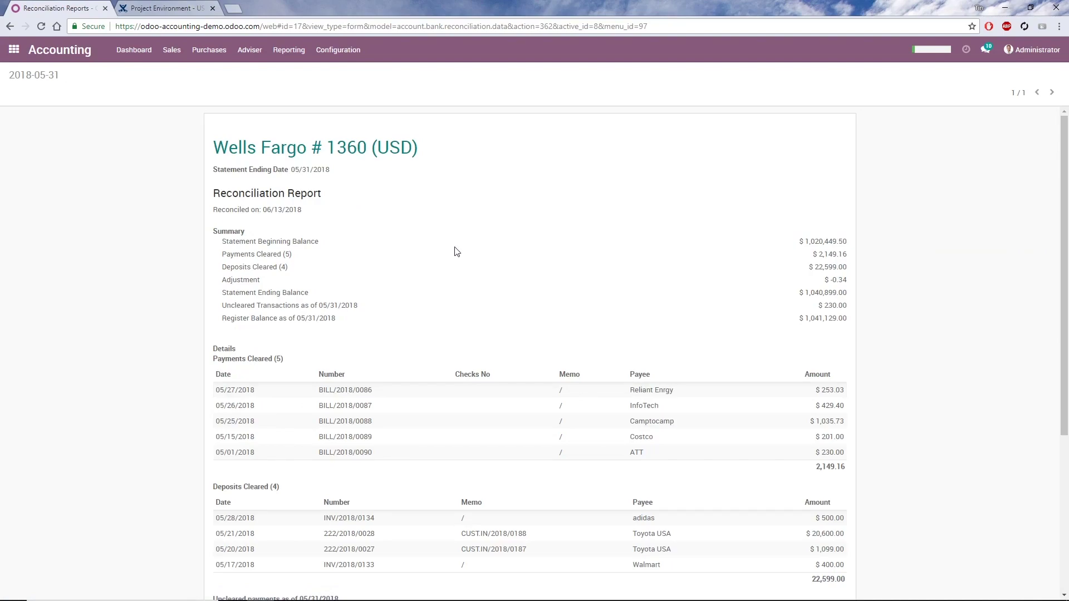
Review the report's -0.34 adjustment and uncleared $230 ATT payment, then return to the Dashboard.
{"action": "scroll", "coordinate": [473, 327], "scroll_direction": "down", "scroll_amount": 3}
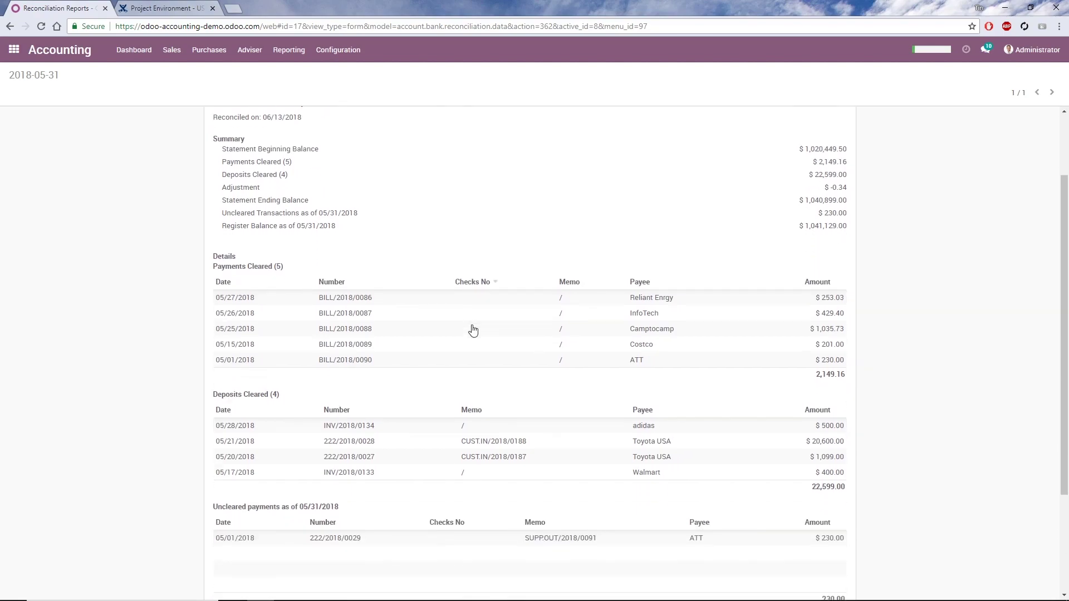
{"action": "scroll", "coordinate": [473, 326], "scroll_direction": "down", "scroll_amount": 2}
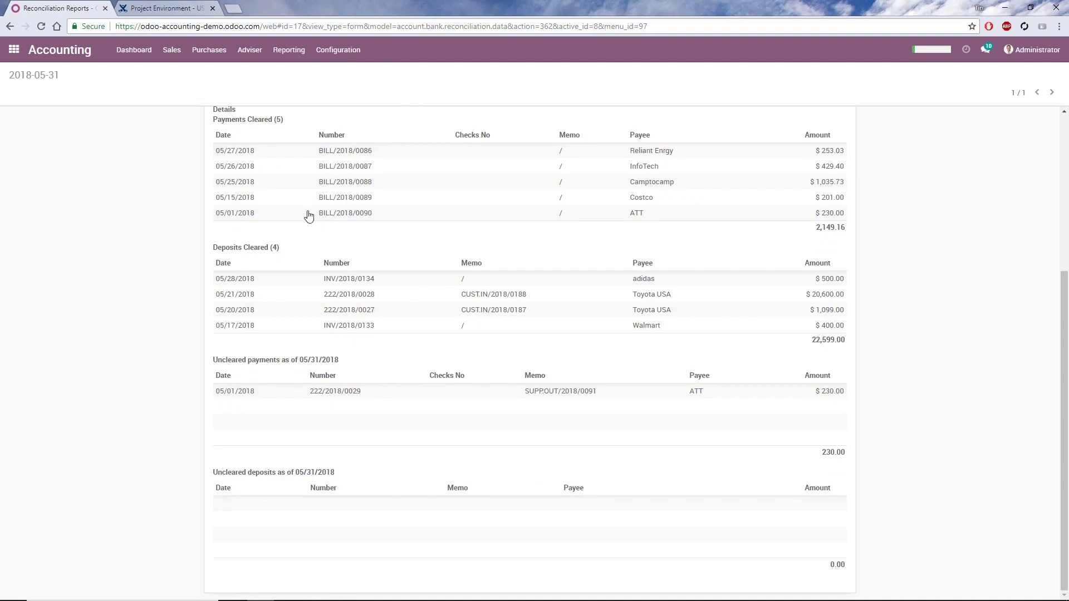
{"action": "scroll", "coordinate": [228, 192], "scroll_direction": "up", "scroll_amount": 5}
{"action": "left_click", "coordinate": [120, 53]}
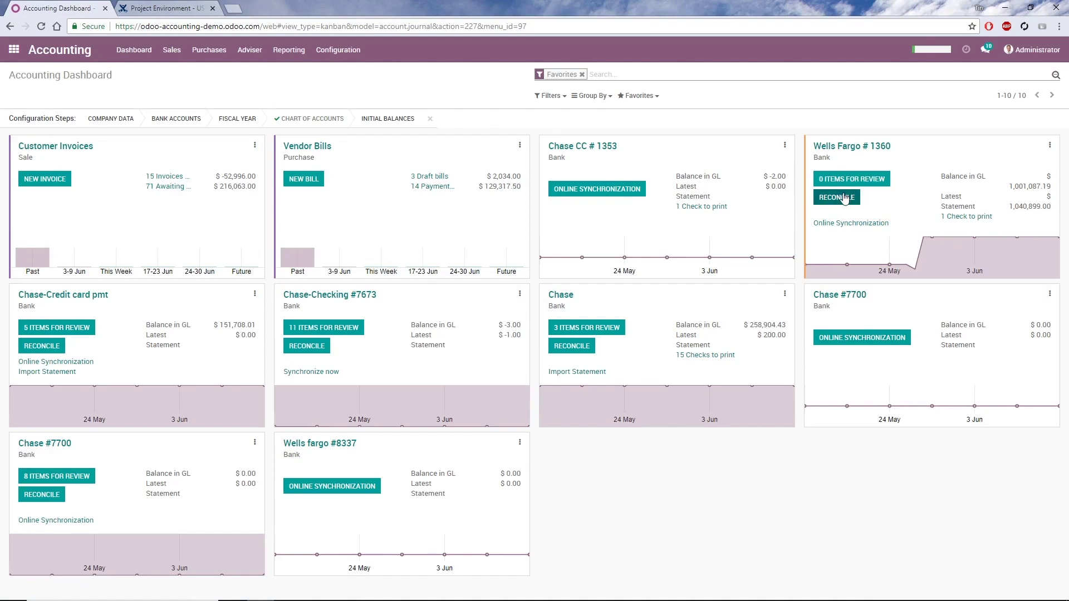
{"action": "left_click", "coordinate": [838, 198]}
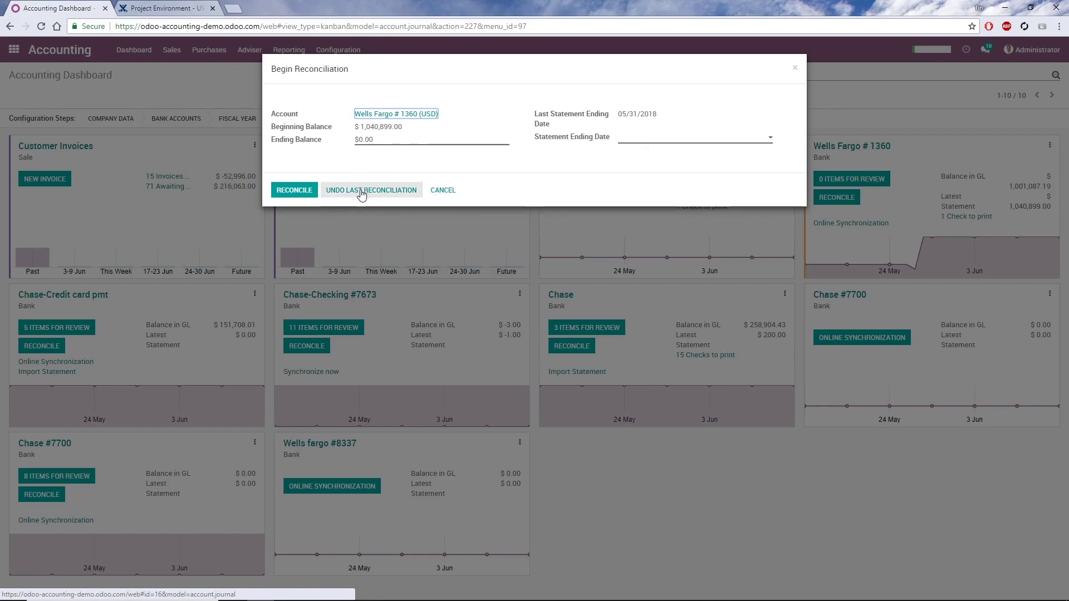
{"action": "left_click", "coordinate": [438, 191]}
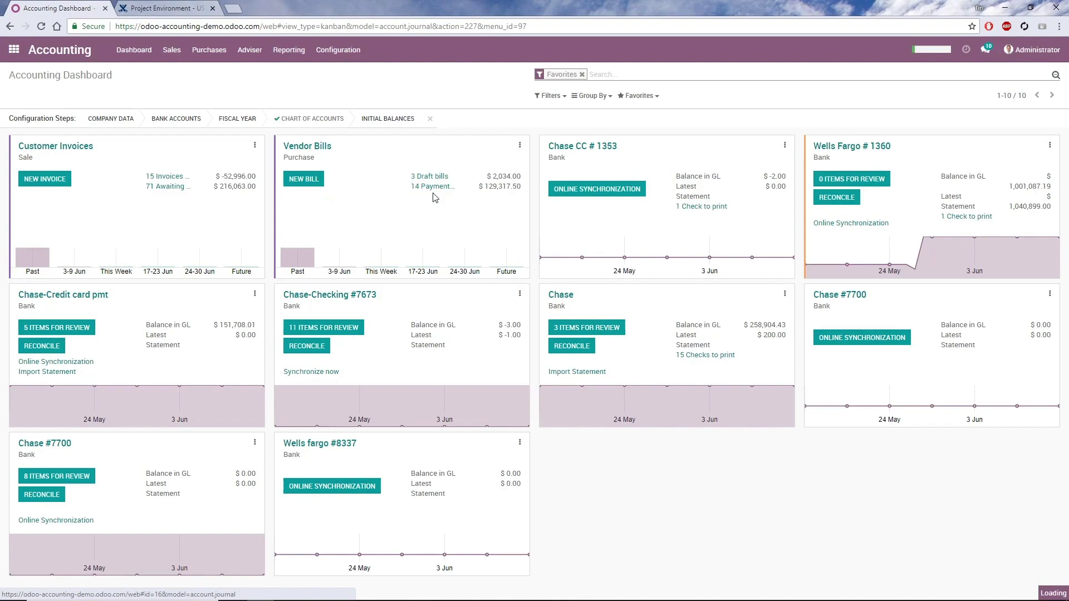